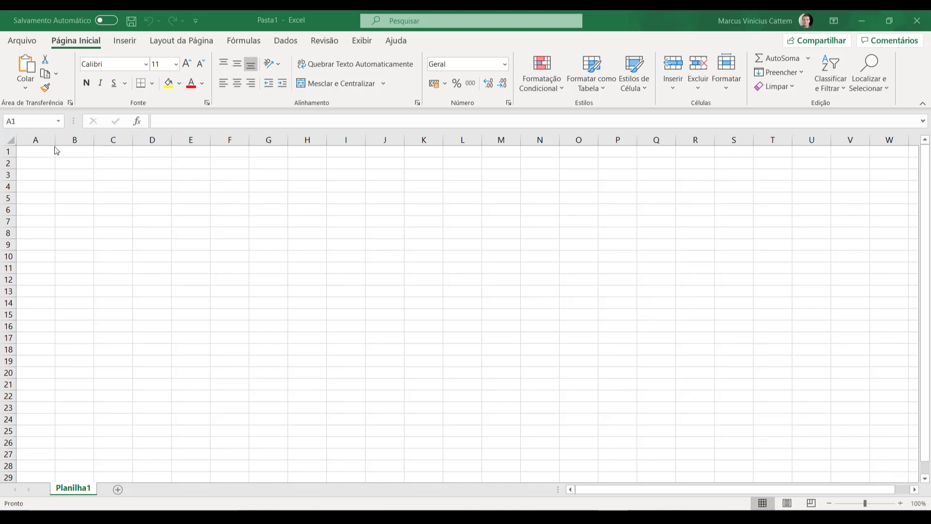
# Enter the weekday headers Segunda, Terça and Quarta in cells B1 to D1
pyautogui.click(47, 154)
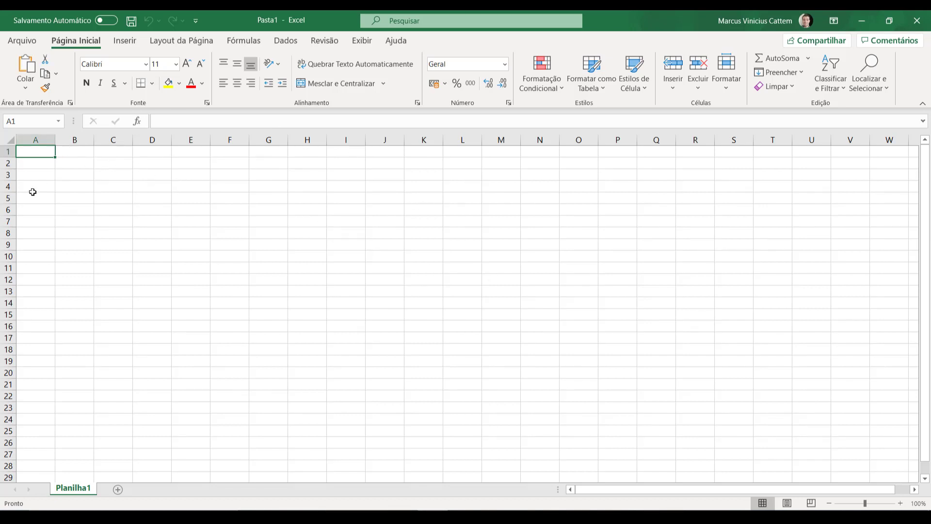
pyautogui.click(81, 150)
pyautogui.write('S')
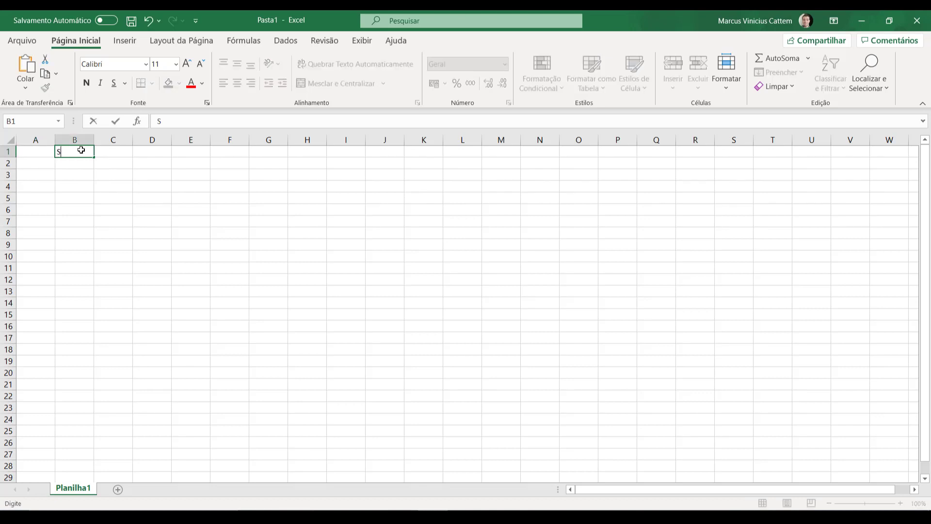
pyautogui.write('egunda-fei')
pyautogui.press('Tab')
pyautogui.write('T')
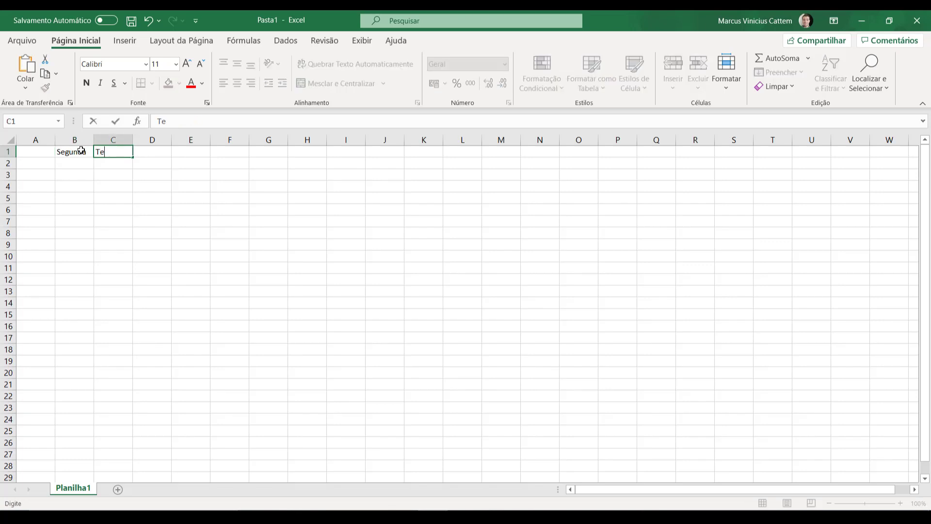
pyautogui.write('erça')
pyautogui.press('Tab')
pyautogui.write('Quarta')
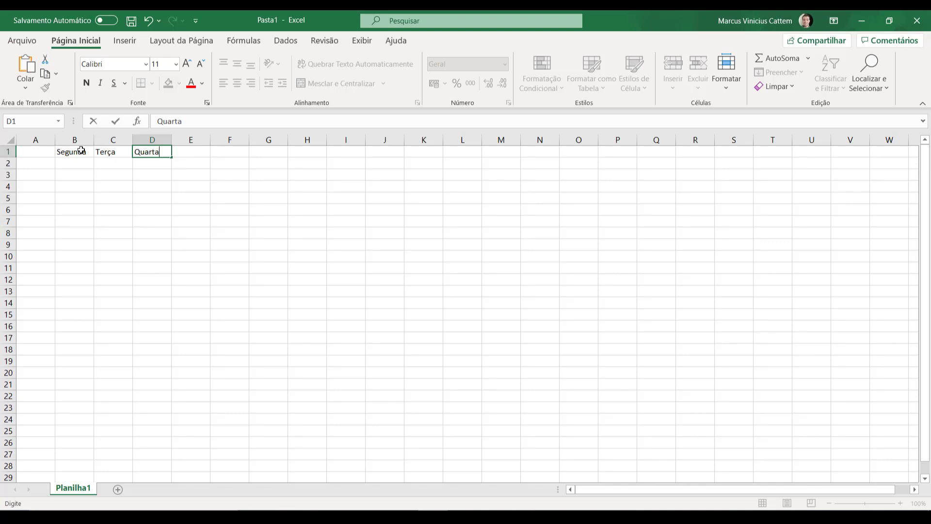
pyautogui.press('Tab')
# Continue the weekday headers with Quinta, Sexta, Sábado and Domingo in cells E1 to H1
pyautogui.write('Quinta')
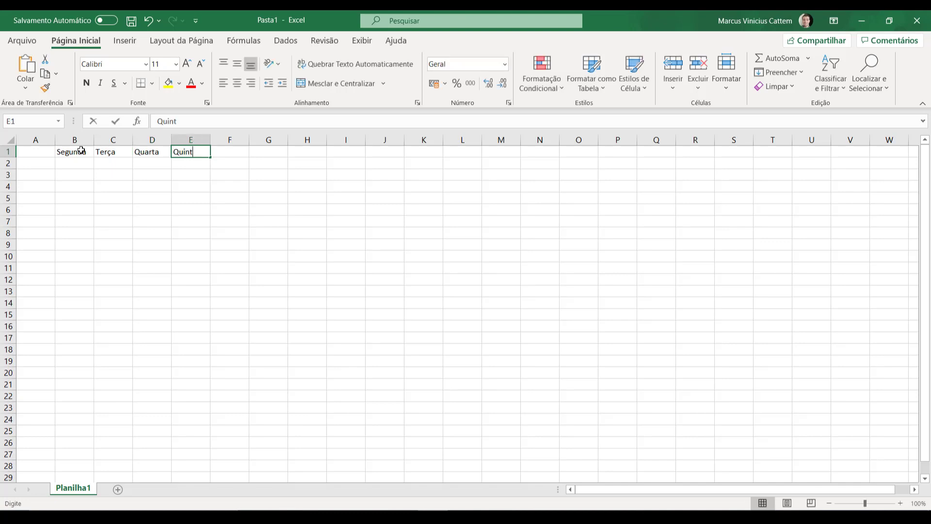
pyautogui.press('Tab')
pyautogui.write('Sexta')
pyautogui.press('Tab')
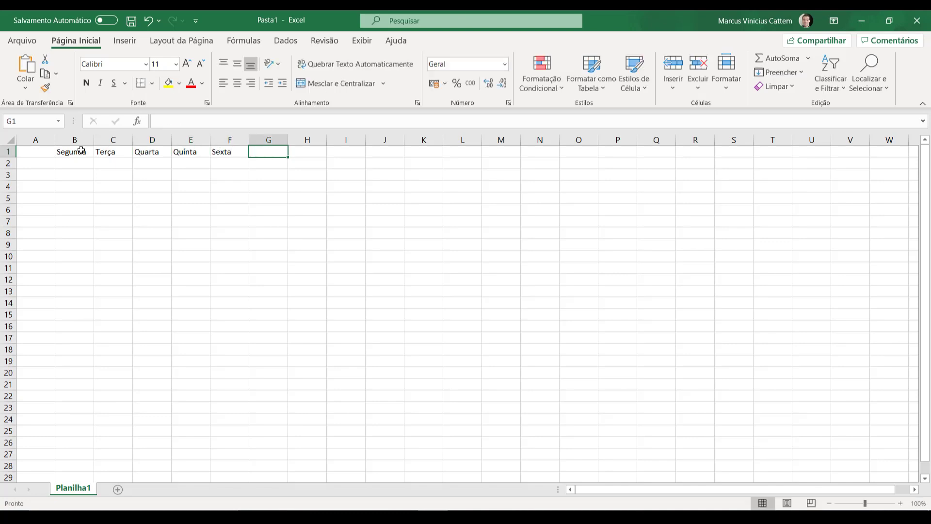
pyautogui.write('Sábado')
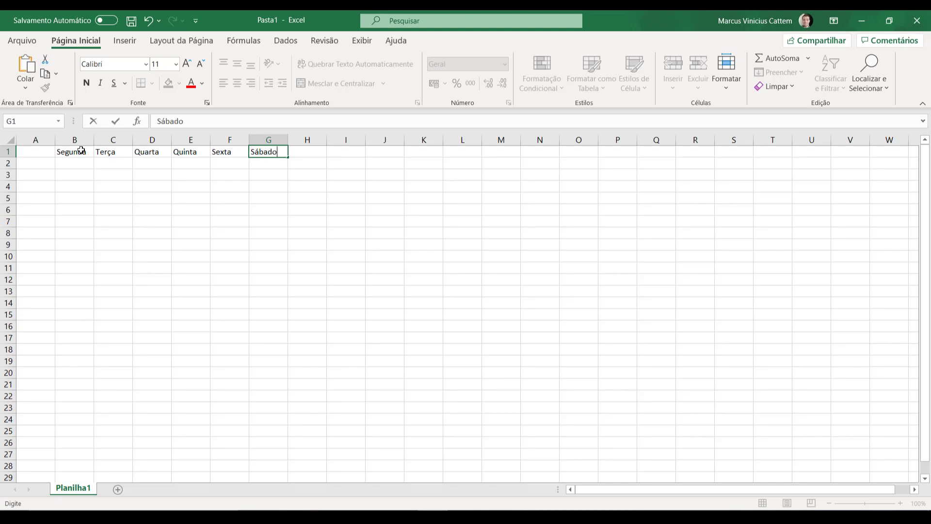
pyautogui.press('Tab')
pyautogui.write('Domingo')
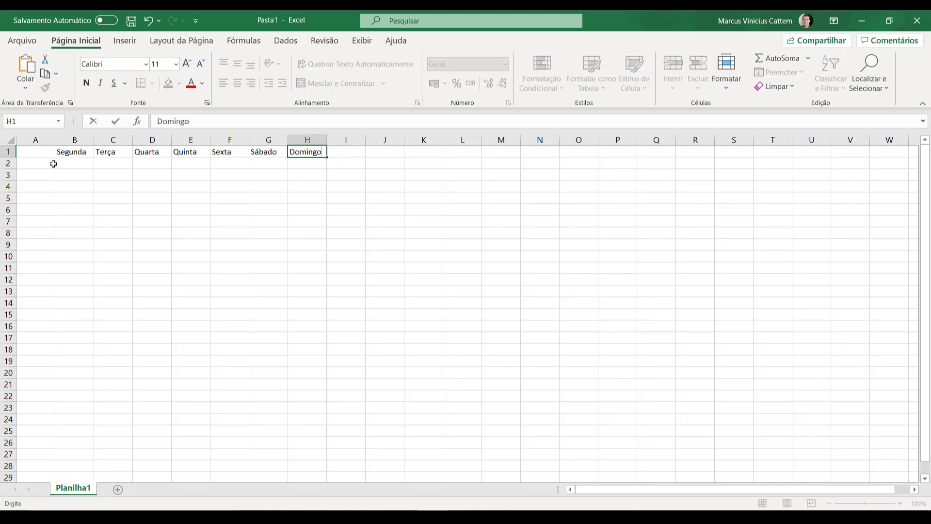
# Enter the hour labels 6h, 7h and 8h in cells A2 to A4
pyautogui.click(32, 163)
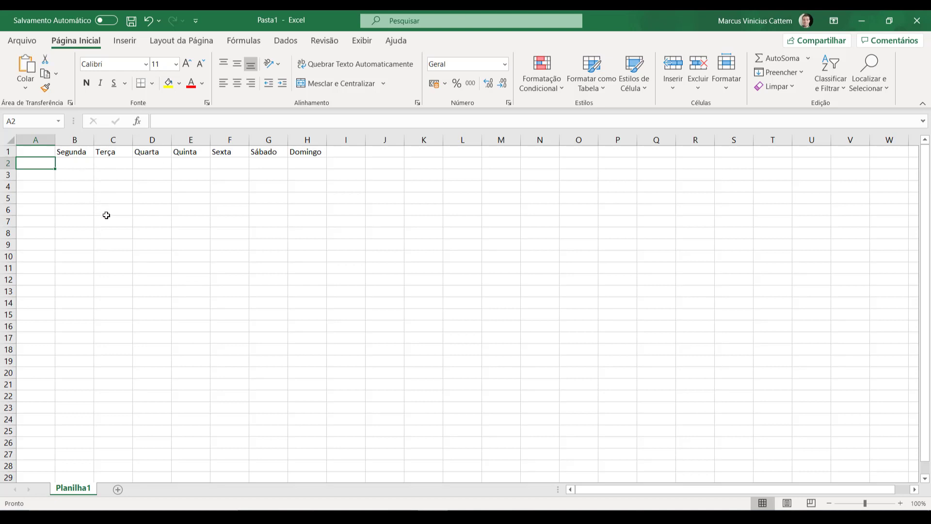
pyautogui.write('6h')
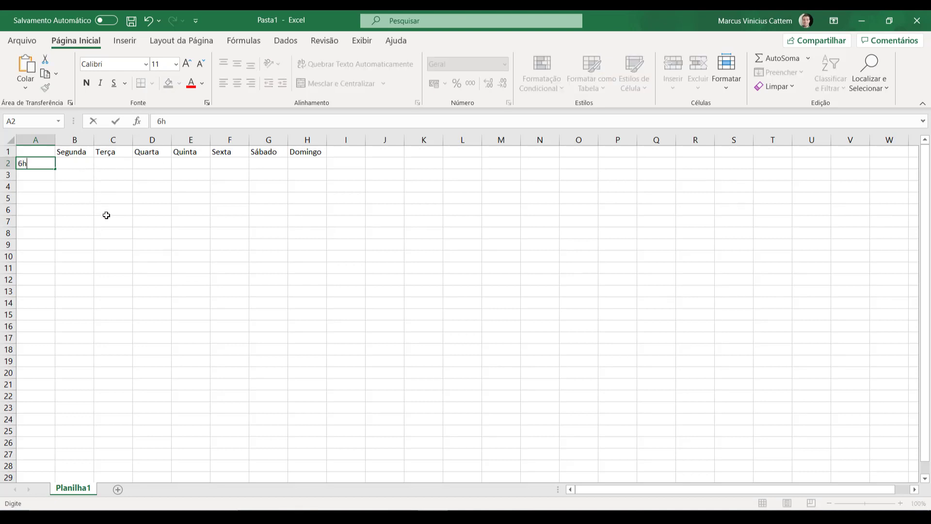
pyautogui.press('Return')
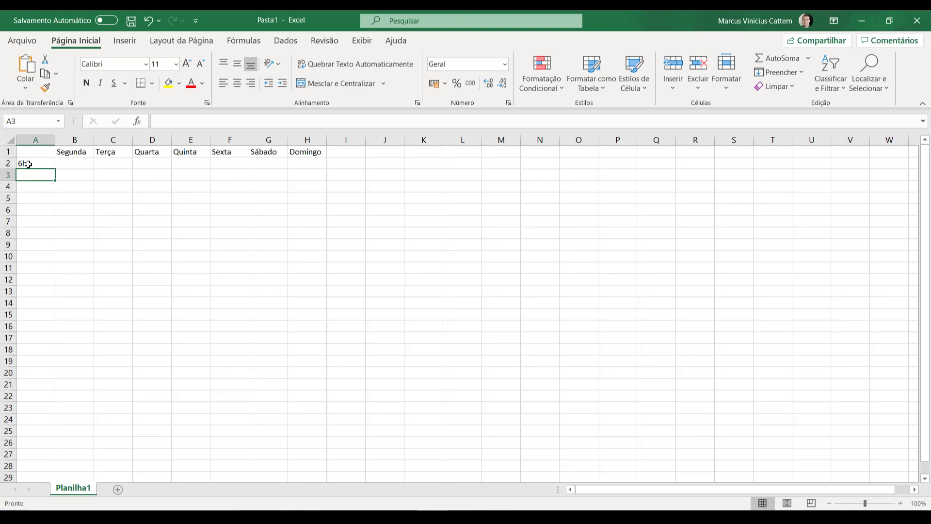
pyautogui.write('7h')
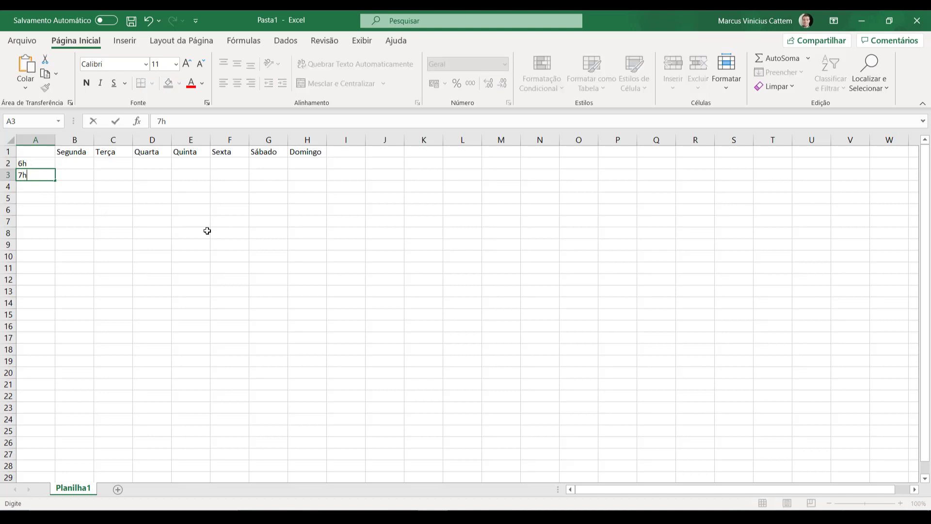
pyautogui.press('Return')
pyautogui.write('8h')
pyautogui.press('Return')
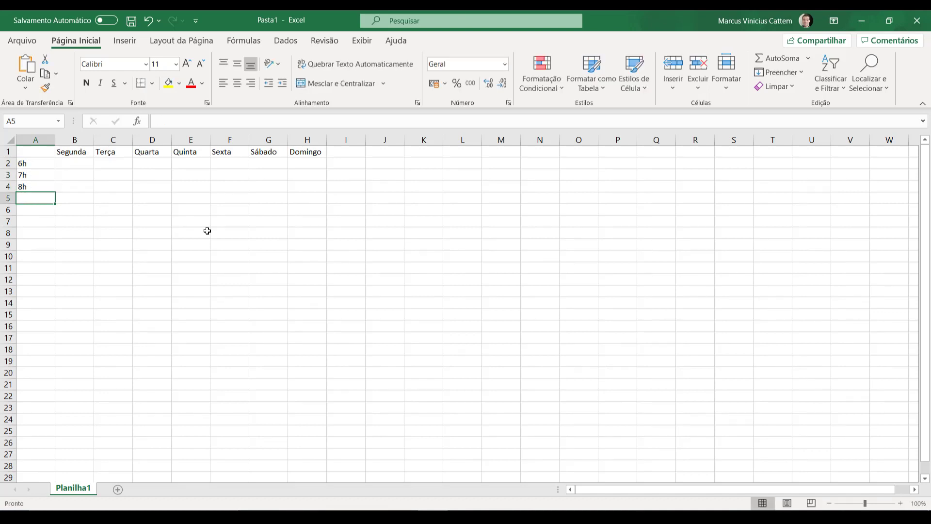
pyautogui.write('9')
pyautogui.press('Return')
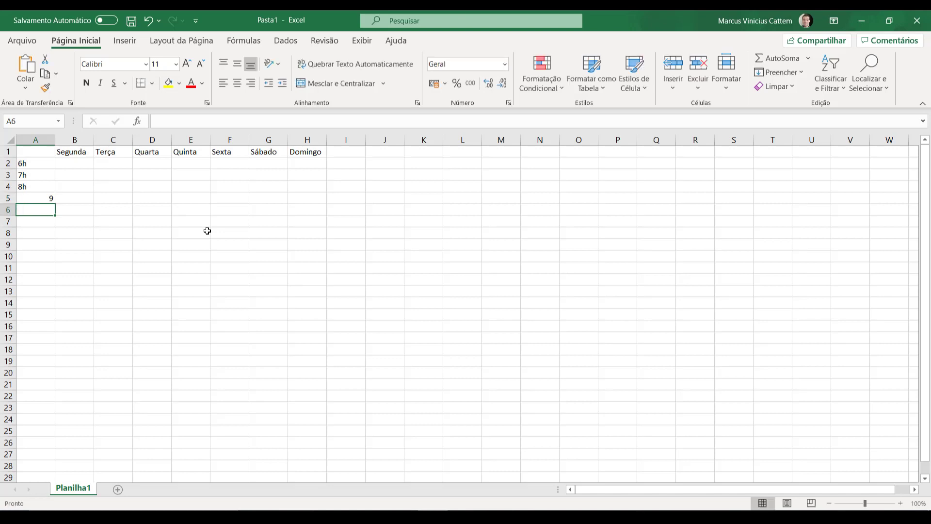
pyautogui.press('Up')
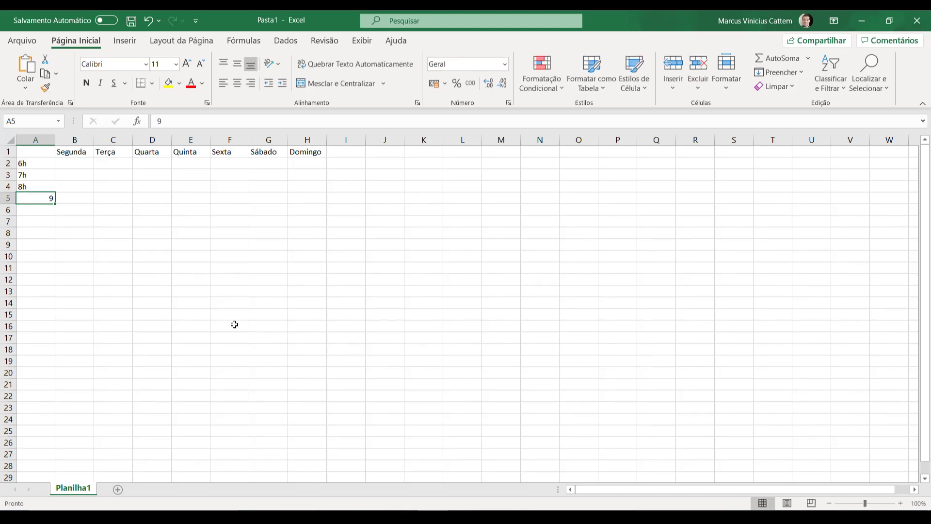
pyautogui.press('Delete')
pyautogui.click(34, 182)
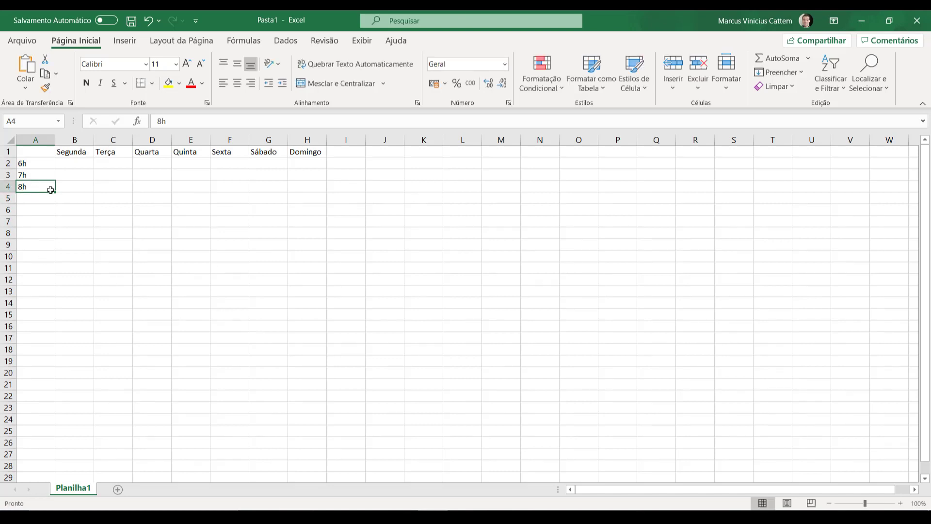
pyautogui.click(55, 192)
# Enter 9h, 10 and 11 in cells A5 to A7 below the 8h label
pyautogui.click(45, 200)
pyautogui.write('9h')
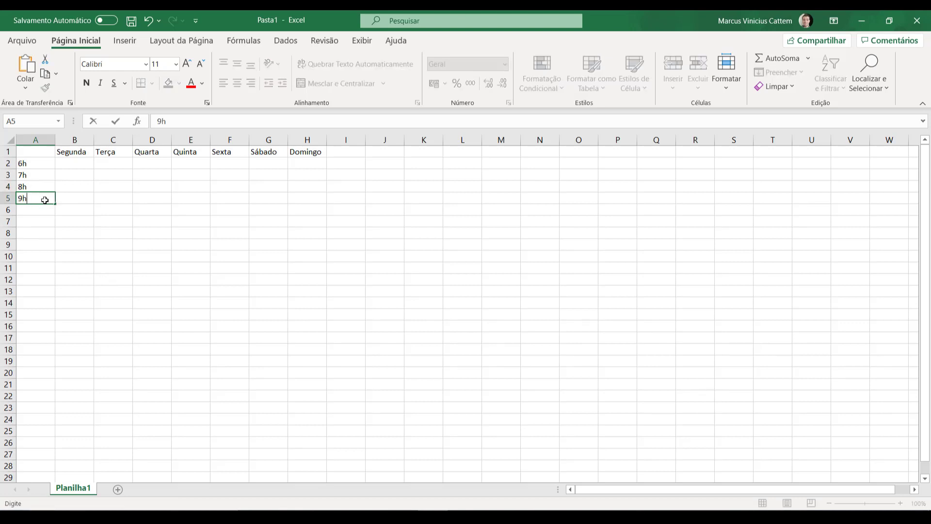
pyautogui.press('Return')
pyautogui.write('10')
pyautogui.press('Return')
pyautogui.write('11')
pyautogui.press('Return')
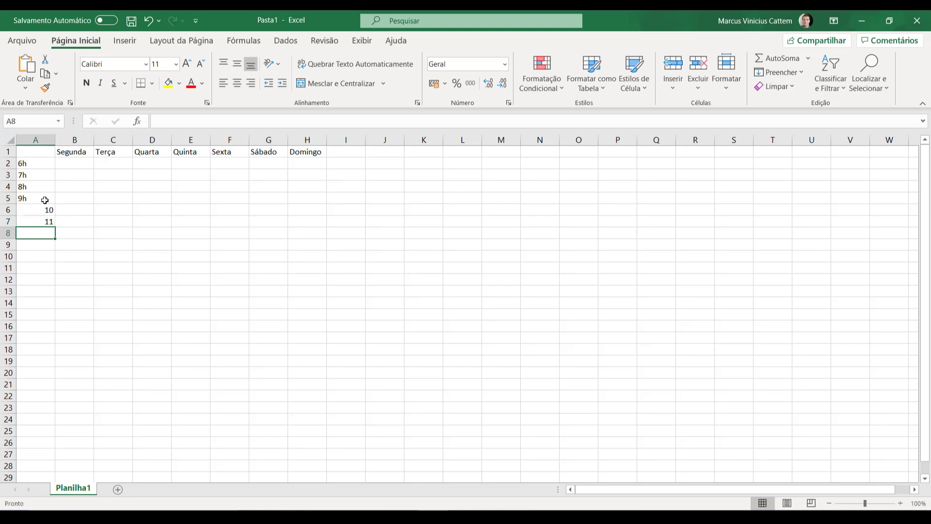
# Change the labels in cells A6 and A7 to 10h and 11h
pyautogui.press('Up')
pyautogui.press('Up')
pyautogui.press('F2')
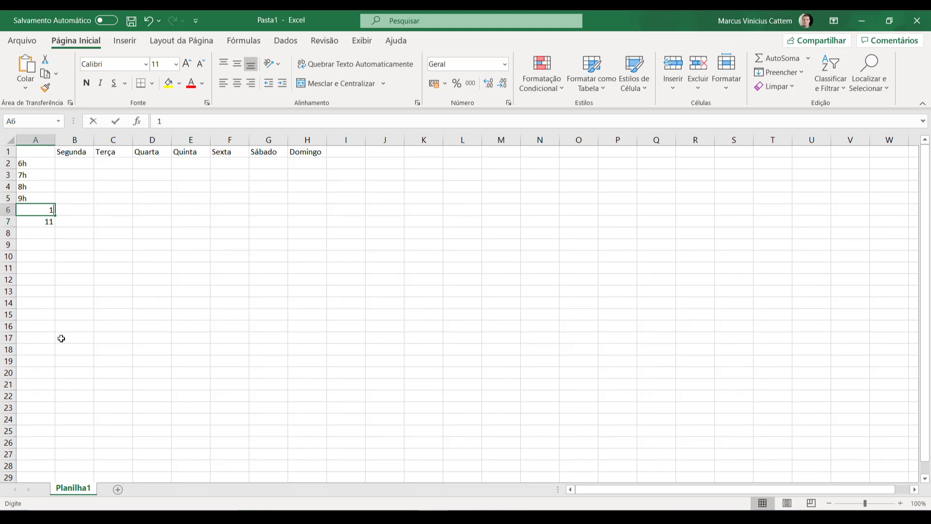
pyautogui.write('h')
pyautogui.press('Return')
pyautogui.press('F2')
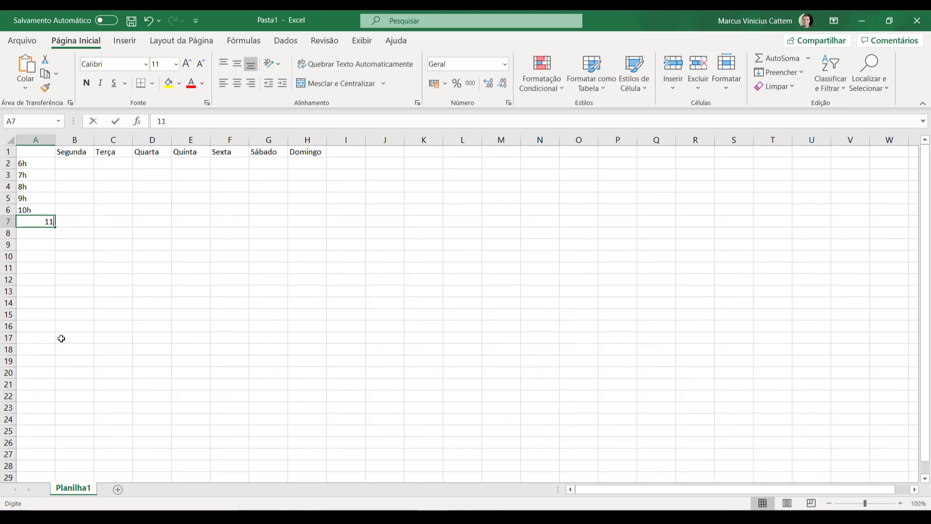
pyautogui.write('h')
pyautogui.press('Return')
# Enter the hour labels 12h and 13h in cells A8 and A9
pyautogui.write('12')
pyautogui.press('Return')
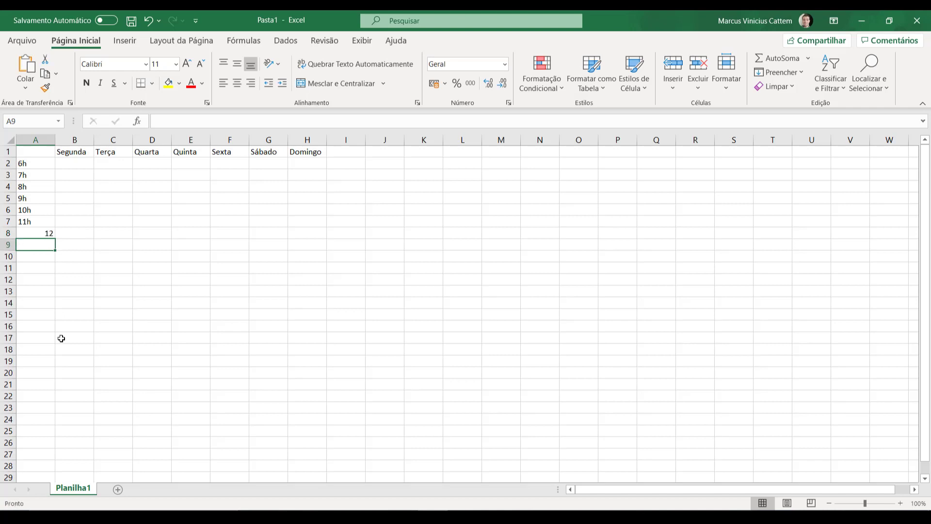
pyautogui.press('Up')
pyautogui.press('F2')
pyautogui.write('h')
pyautogui.press('Return')
pyautogui.write('13h')
pyautogui.press('Return')
# Enter the hour labels 14h, 15h, 16h and 17h in cells A10 to A13
pyautogui.write('14')
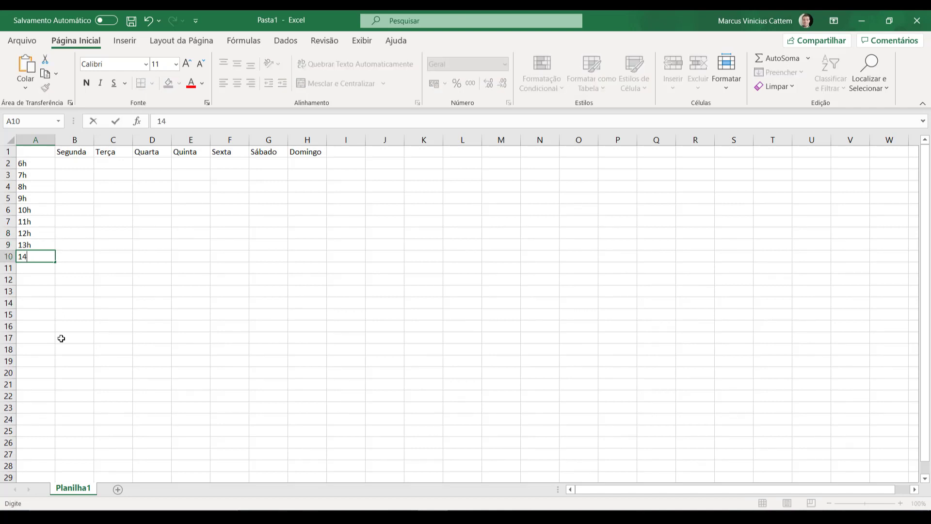
pyautogui.write('h')
pyautogui.press('Return')
pyautogui.write('15h')
pyautogui.press('Return')
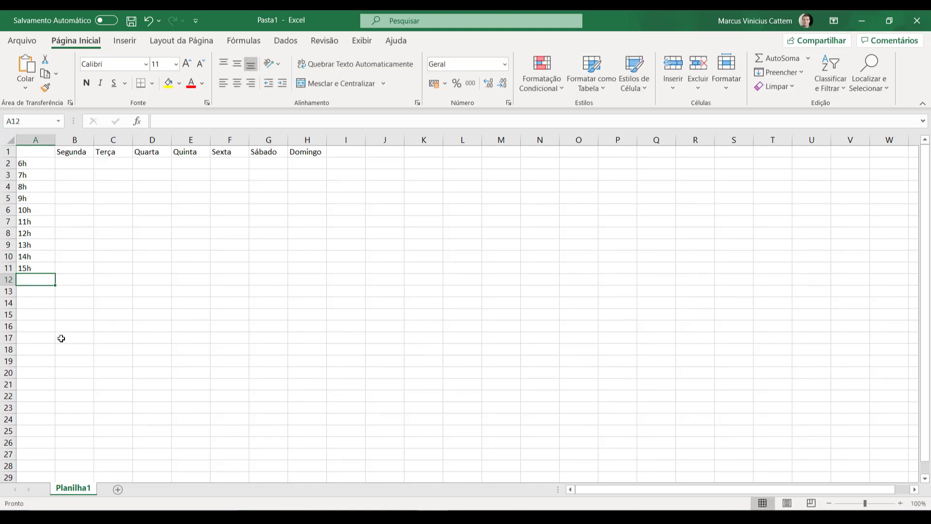
pyautogui.write('16h')
pyautogui.press('Return')
pyautogui.write('1')
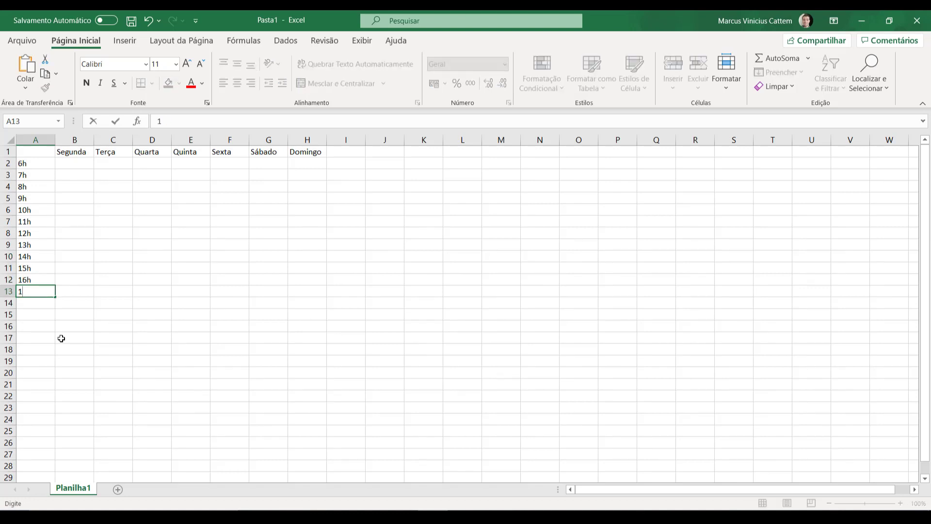
pyautogui.write('7h')
pyautogui.press('Return')
# Enter the hour labels 18h, 19h, 20h, 21h and 22h in cells A14 to A18
pyautogui.write('18h')
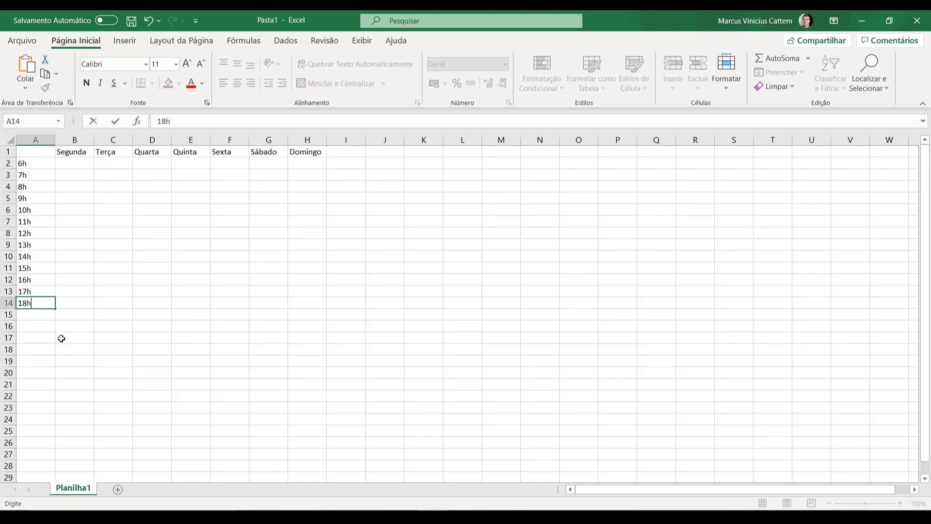
pyautogui.press('Return')
pyautogui.write('19h')
pyautogui.press('Return')
pyautogui.write('20h')
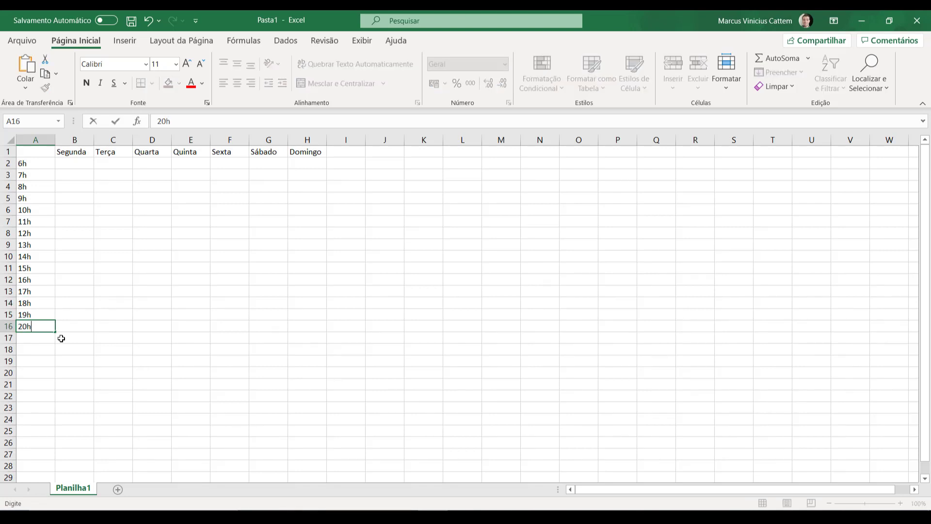
pyautogui.press('Return')
pyautogui.write('21h')
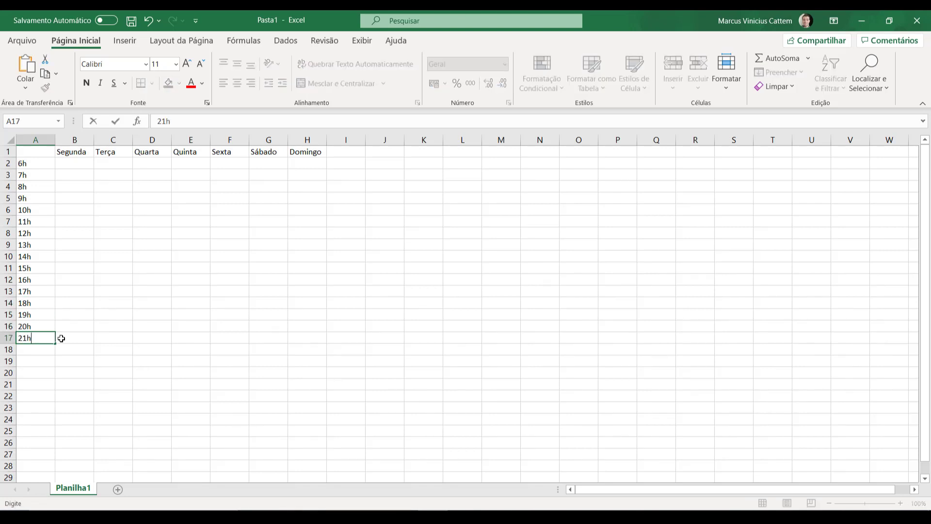
pyautogui.press('Return')
pyautogui.write('22h')
pyautogui.press('Return')
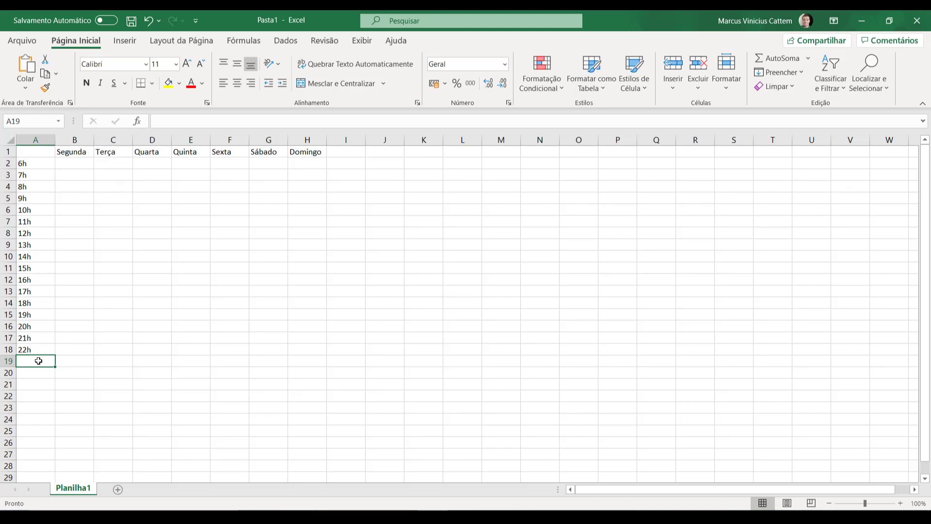
# Merge and center cells A19 to H19 and enter "DORMIR: 22 às 06h" in the merged cell
pyautogui.moveTo(48, 358); pyautogui.dragTo(309, 361)
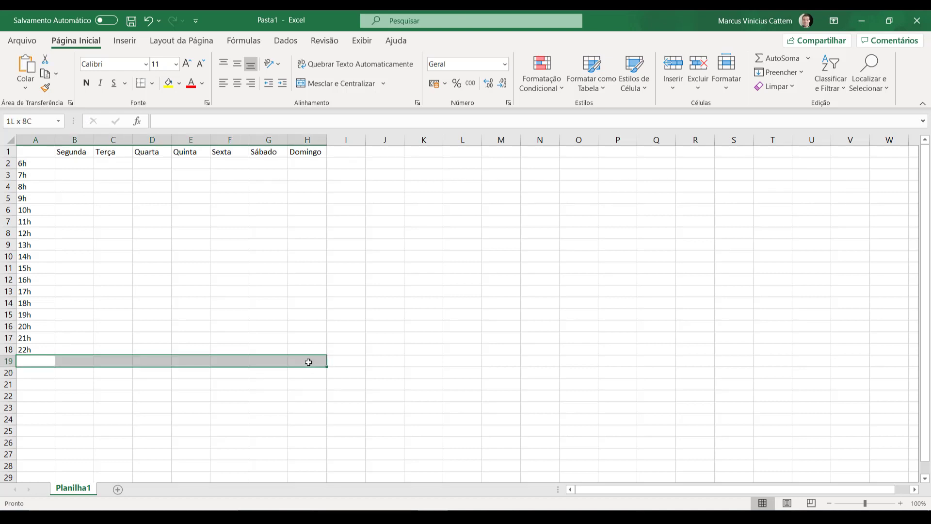
pyautogui.click(327, 87)
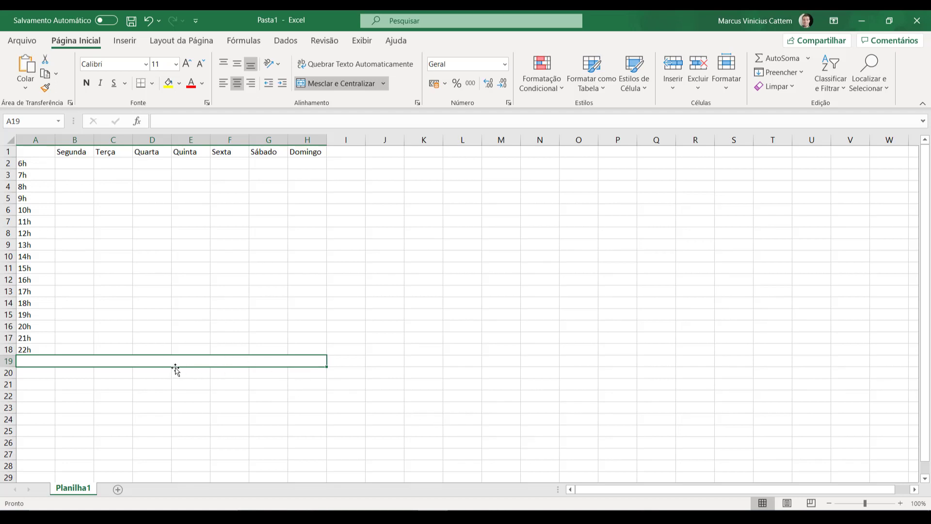
pyautogui.doubleClick(267, 358)
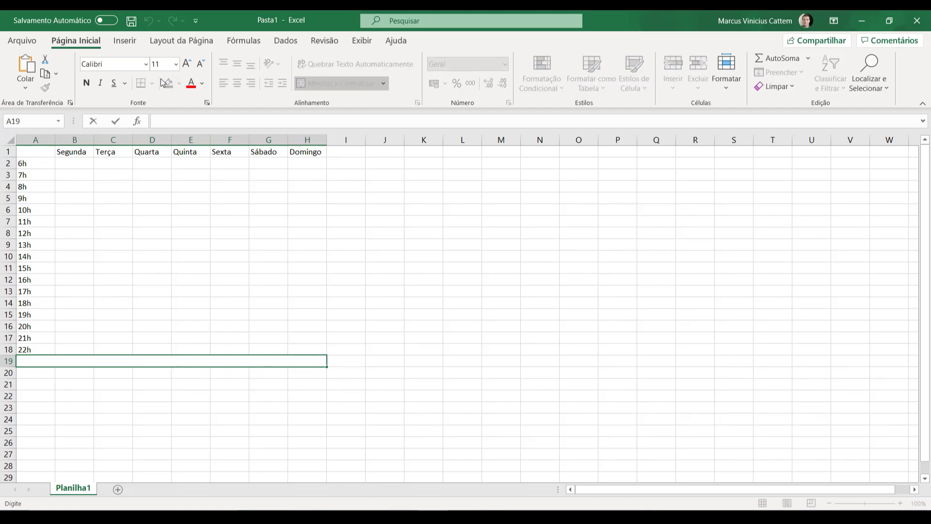
pyautogui.write('22')
pyautogui.press('BackSpace')
pyautogui.press('BackSpace')
pyautogui.write('DORMIR: 22')
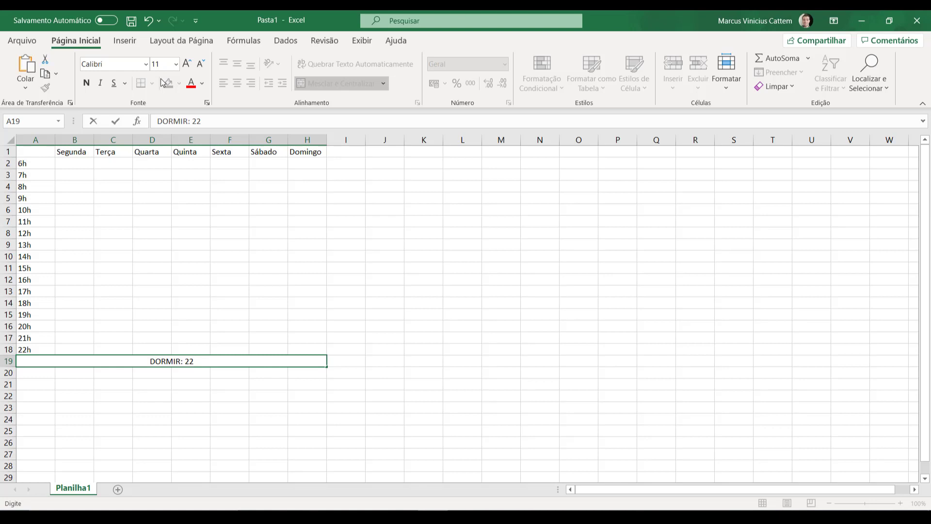
pyautogui.write(' às 06h')
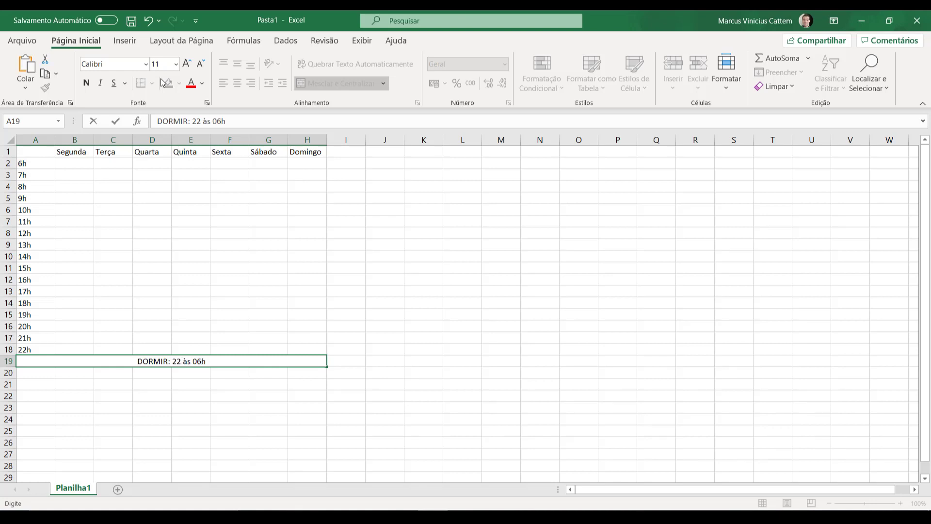
pyautogui.press('Return')
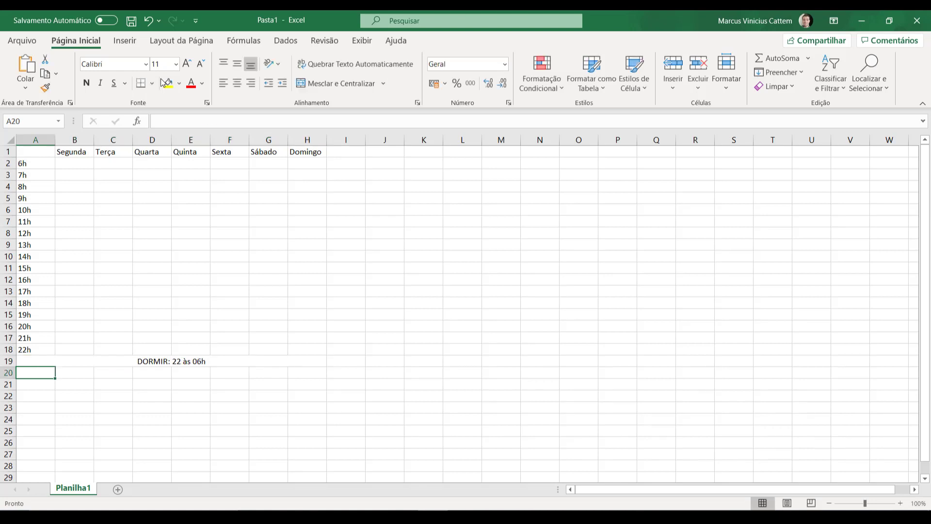
# Add a leading zero to the hour labels in cells A2 and A3, making them 06h and 07h
pyautogui.doubleClick(38, 163)
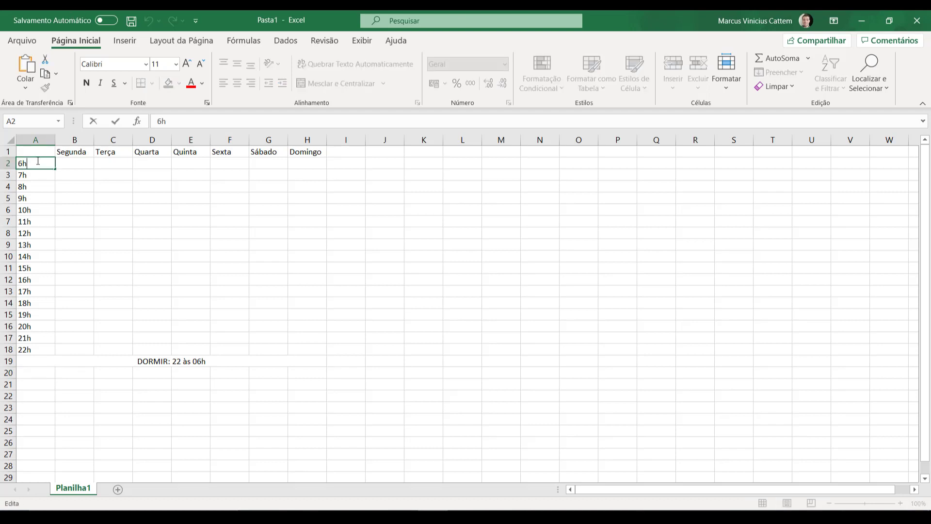
pyautogui.write('0')
pyautogui.press('Return')
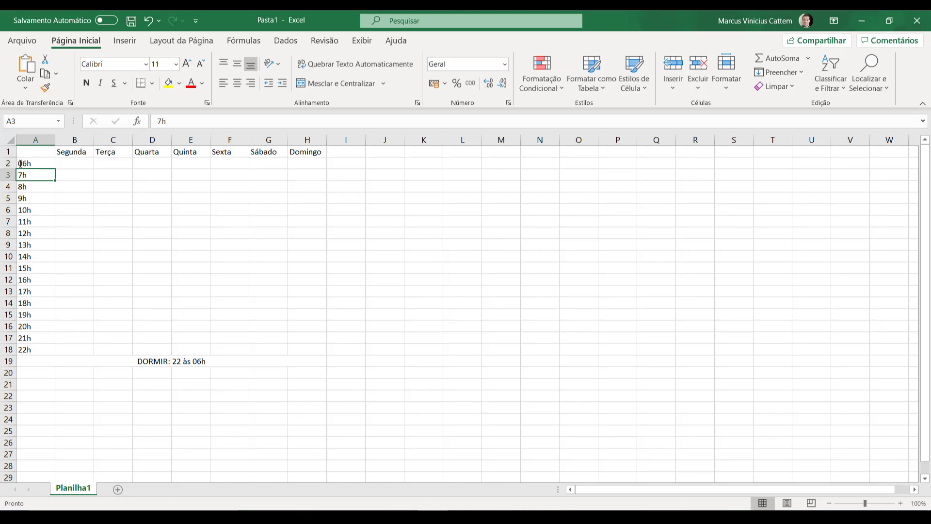
pyautogui.click(156, 121)
pyautogui.write('0')
pyautogui.press('Return')
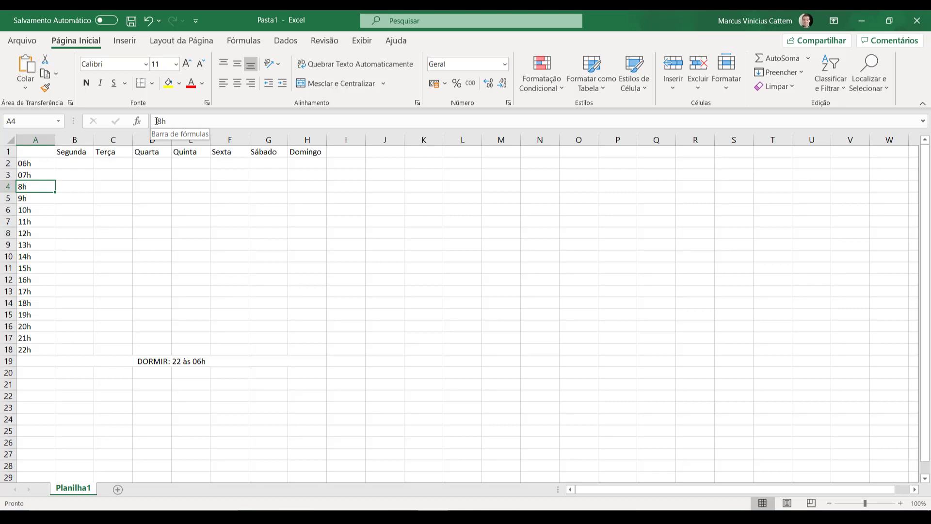
# Replace the hour labels in cells A4 and A5 with 08h in each
pyautogui.write('0')
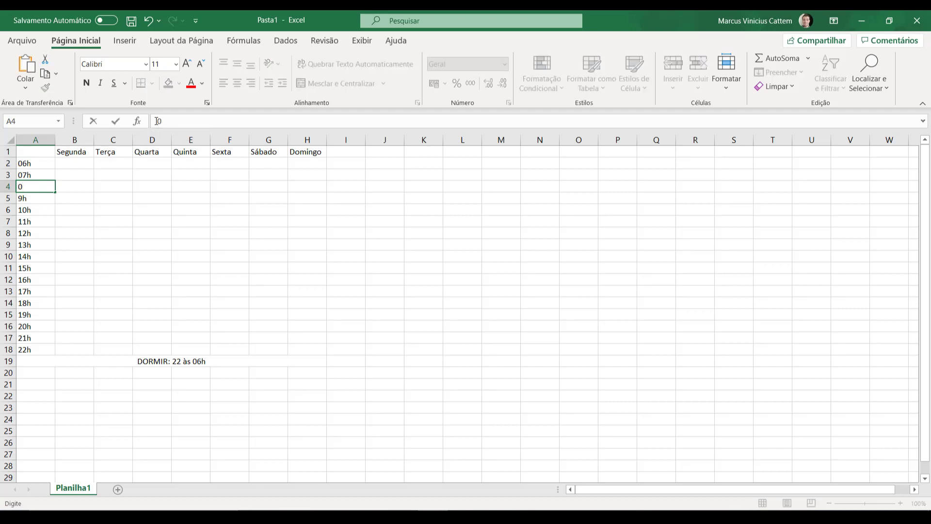
pyautogui.write('8h')
pyautogui.press('Return')
pyautogui.write('08h')
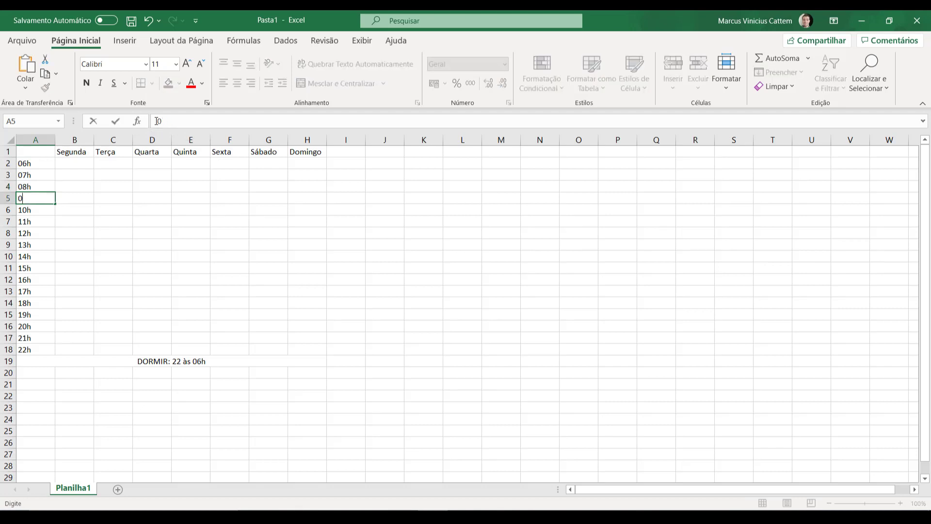
pyautogui.press('Return')
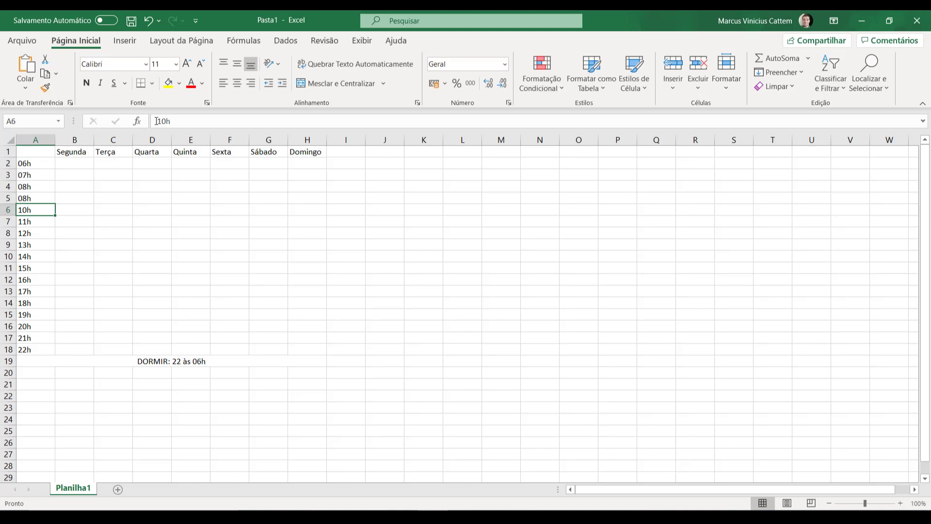
# Apply all borders (Todas as Bordas) to the schedule range A1 to H19
pyautogui.click(249, 363)
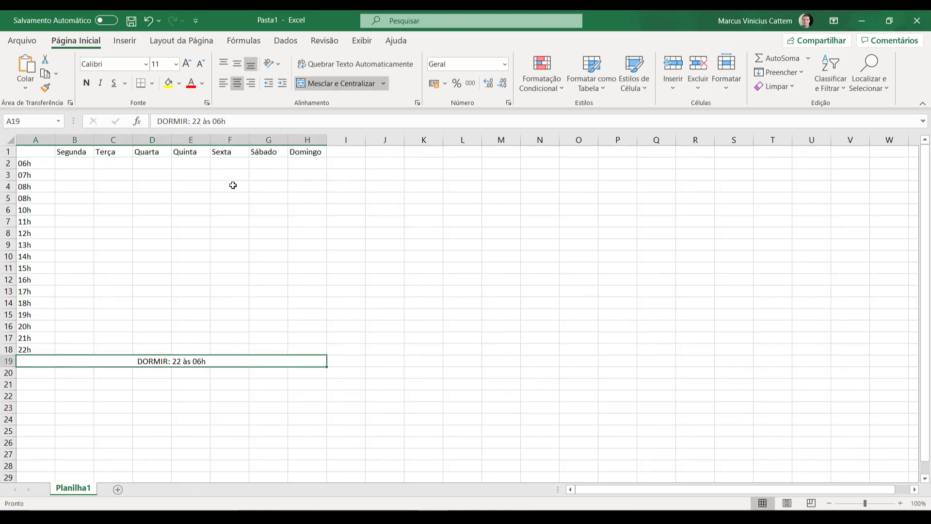
pyautogui.click(43, 152)
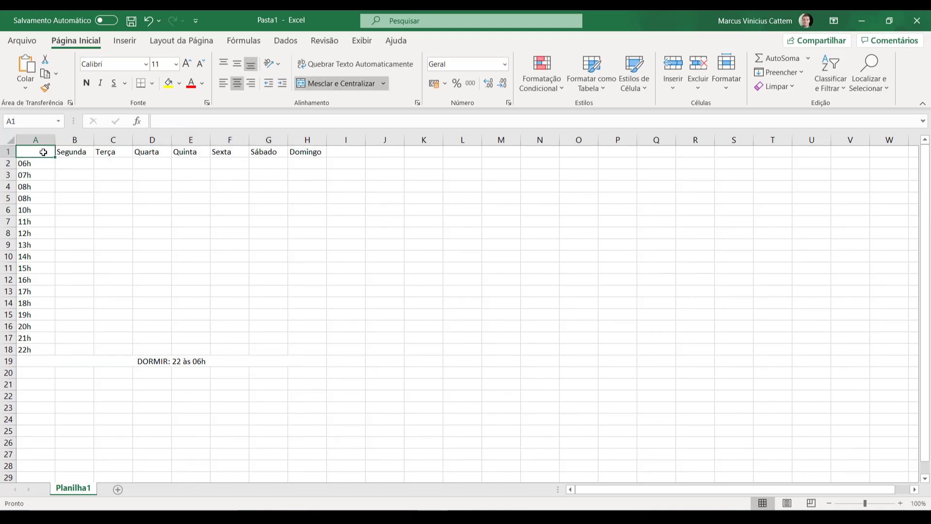
pyautogui.moveTo(43, 152); pyautogui.dragTo(316, 363)
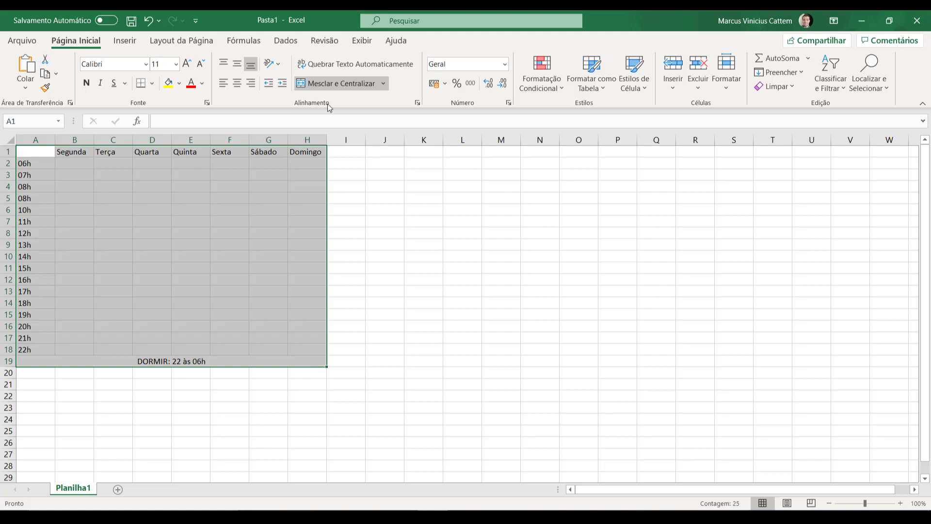
pyautogui.rightClick(152, 84)
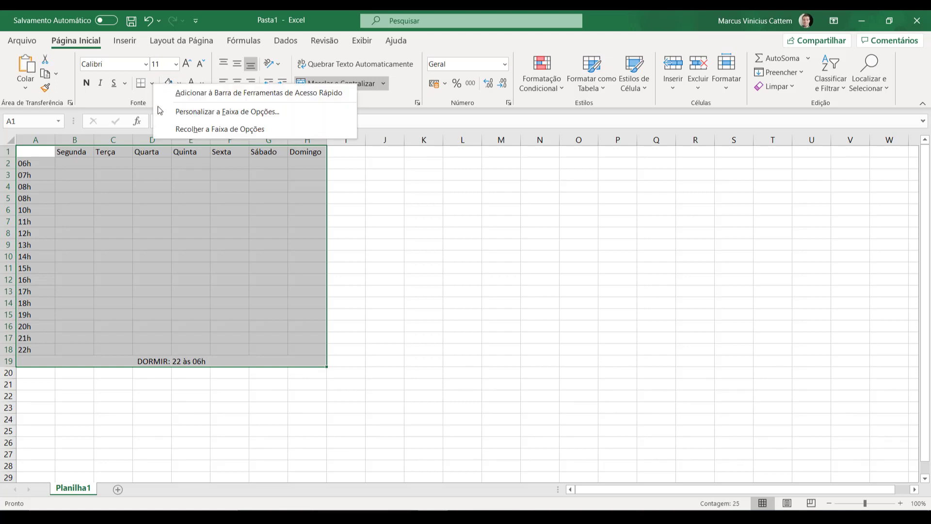
pyautogui.click(145, 85)
pyautogui.rightClick(145, 86)
pyautogui.click(151, 85)
pyautogui.click(151, 83)
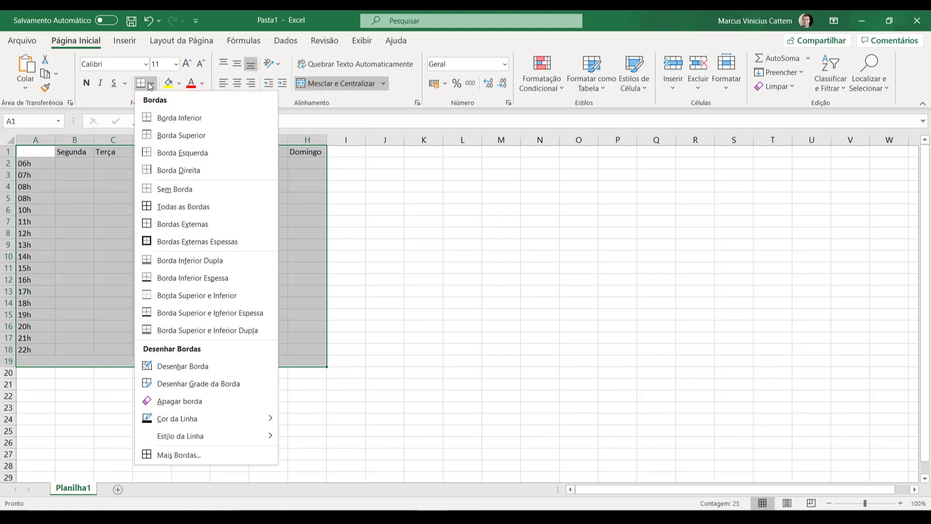
pyautogui.click(151, 208)
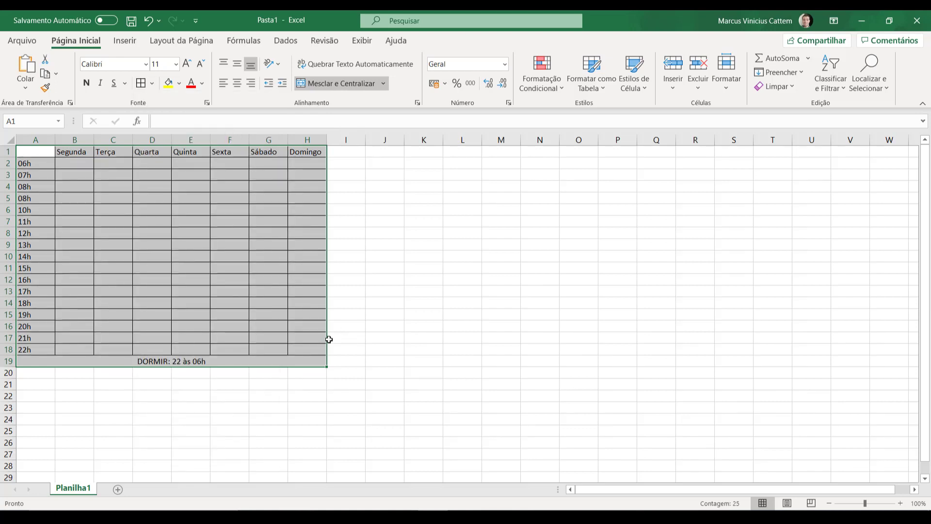
# Narrow column A to fit the hour labels and center its contents
pyautogui.click(41, 139)
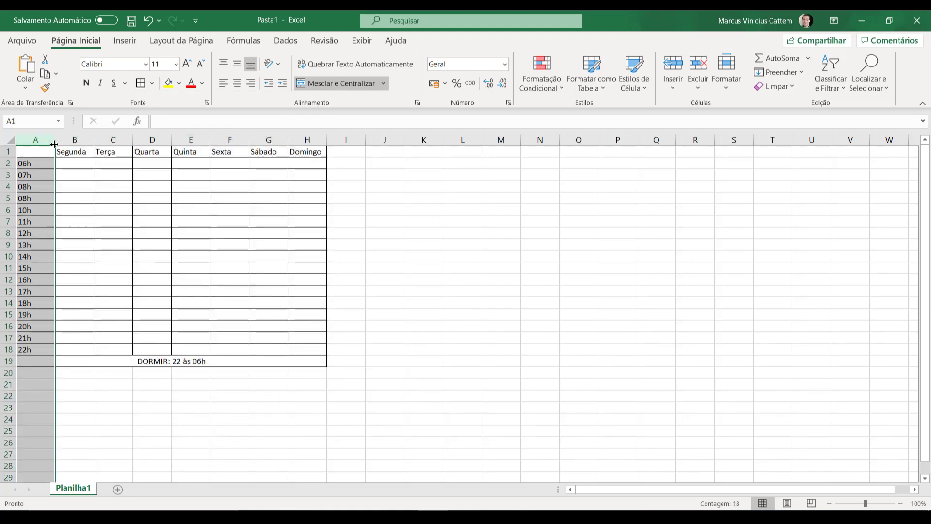
pyautogui.moveTo(54, 144)
pyautogui.mouseDown()
pyautogui.moveTo(31, 144)
pyautogui.moveTo(42, 142)
pyautogui.mouseUp()
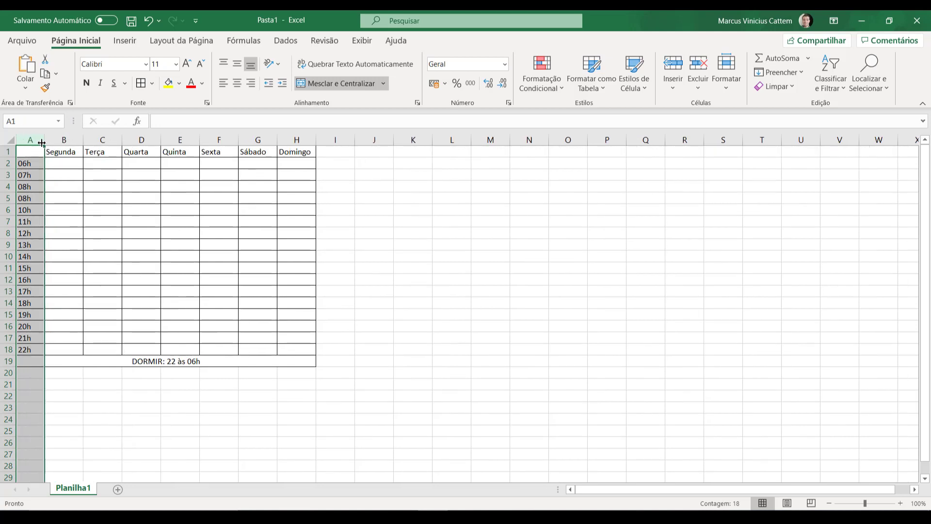
pyautogui.rightClick(42, 144)
pyautogui.click(34, 142)
pyautogui.click(236, 83)
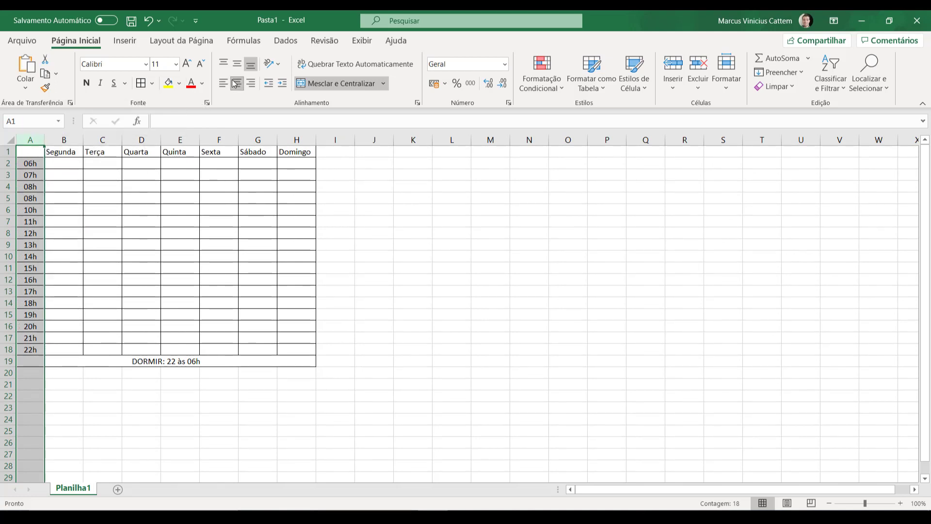
pyautogui.click(347, 280)
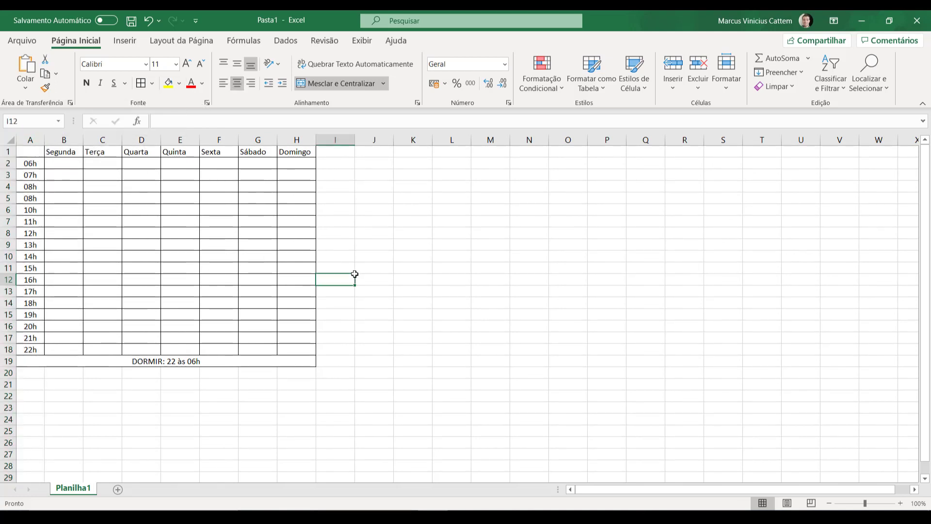
# Make the hour labels in column A and the weekday headers in row 1 bold
pyautogui.click(28, 144)
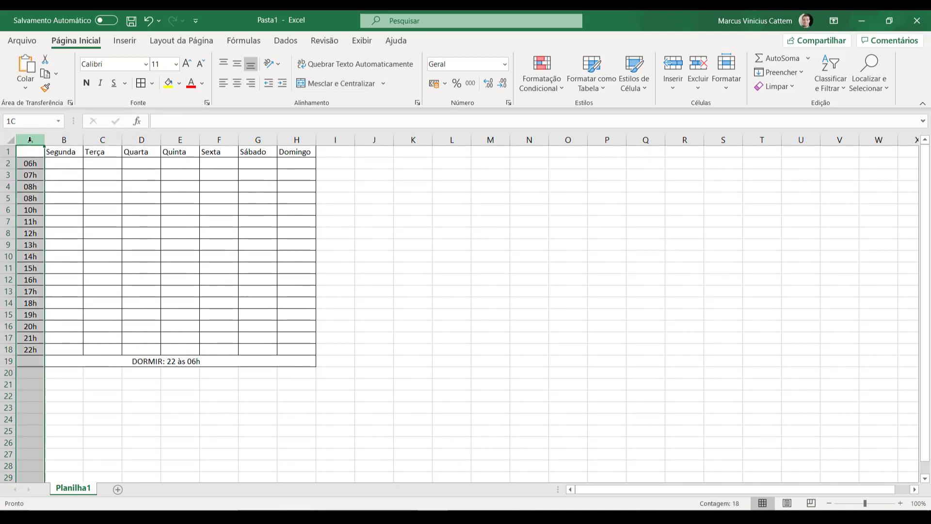
pyautogui.click(86, 83)
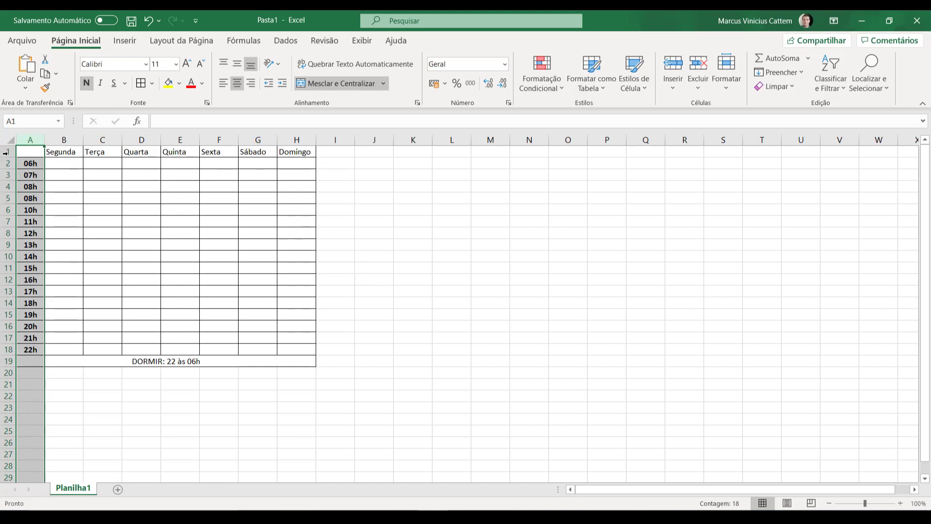
pyautogui.click(6, 152)
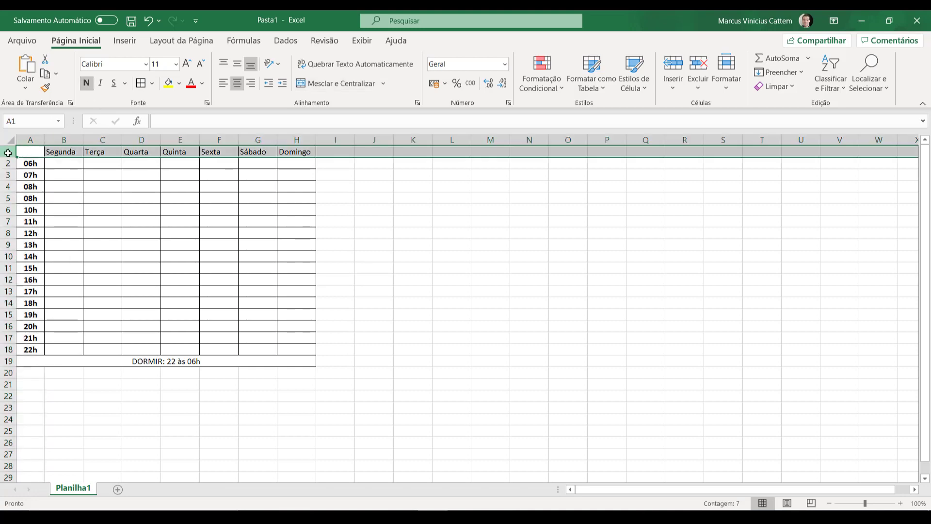
pyautogui.click(87, 82)
pyautogui.click(302, 257)
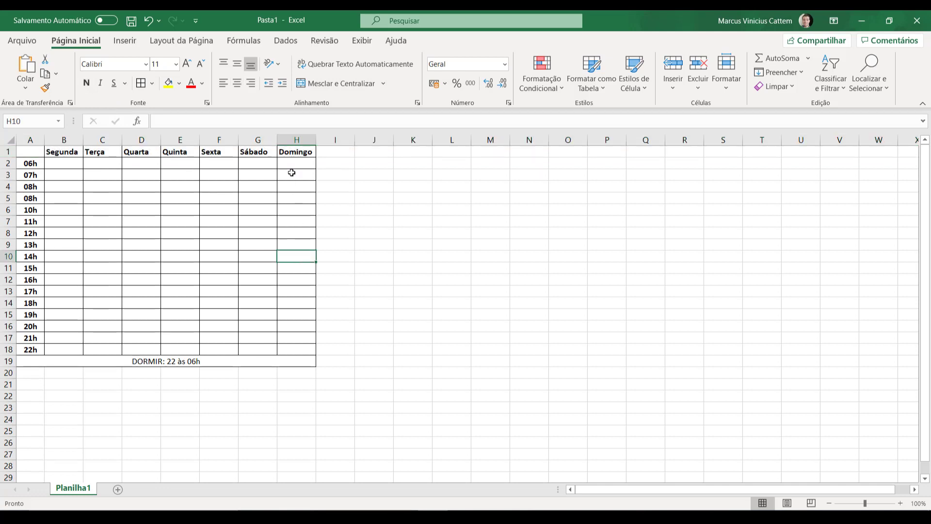
# Widen weekday columns B to H equally and center the headers in row 1
pyautogui.moveTo(64, 139); pyautogui.dragTo(332, 140)
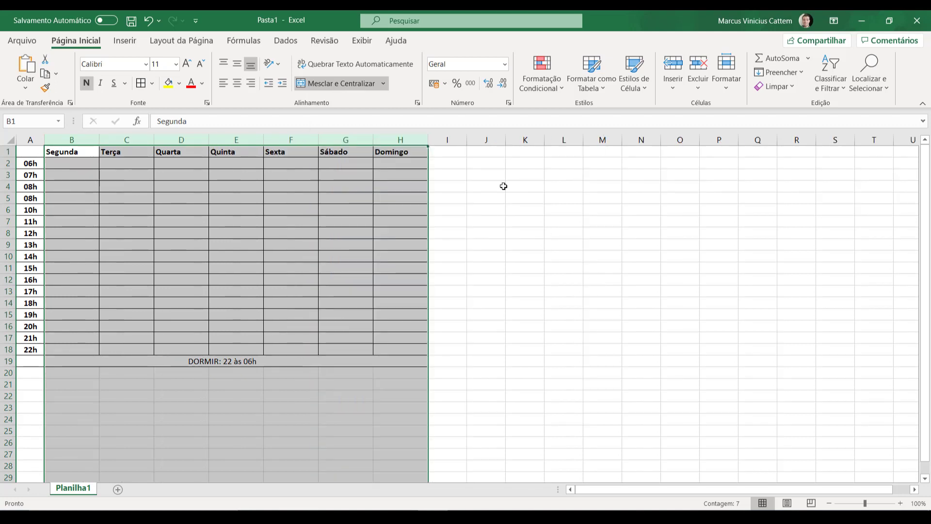
pyautogui.moveTo(429, 140); pyautogui.dragTo(457, 141)
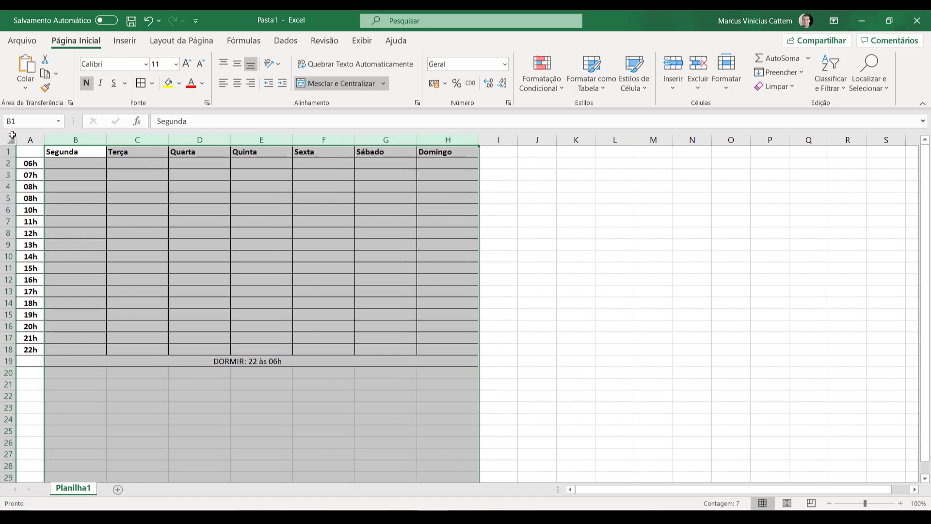
pyautogui.click(8, 152)
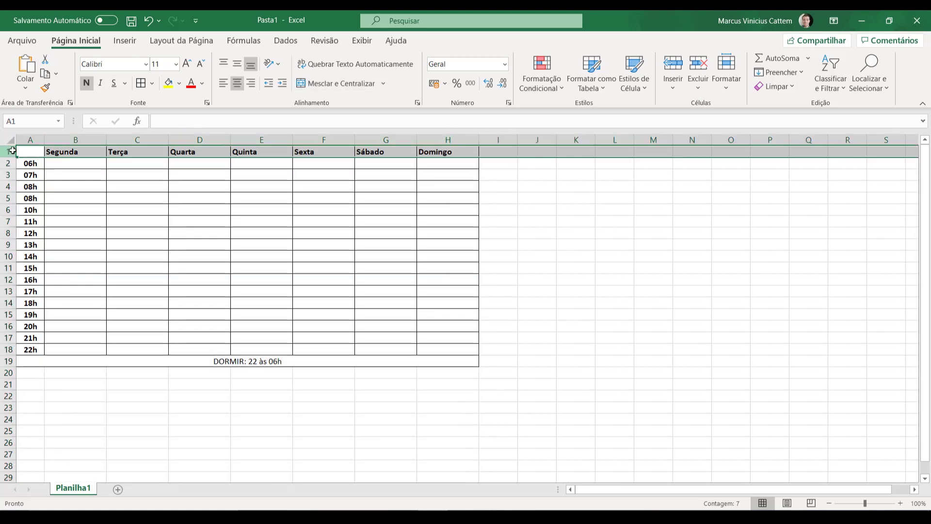
pyautogui.click(238, 87)
pyautogui.click(254, 221)
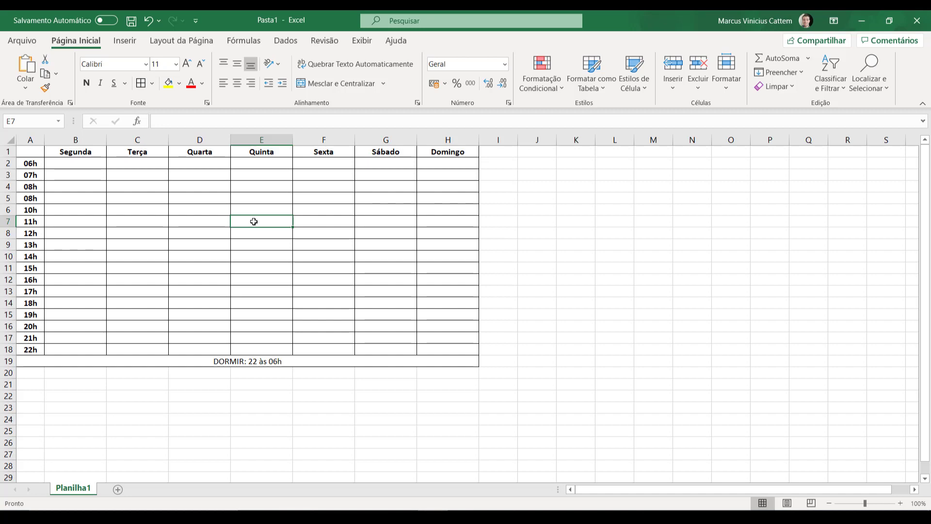
# Merge and center cells B2 to H2 and enter "Leitura e café-da-manhã" for the 06h slot
pyautogui.click(81, 163)
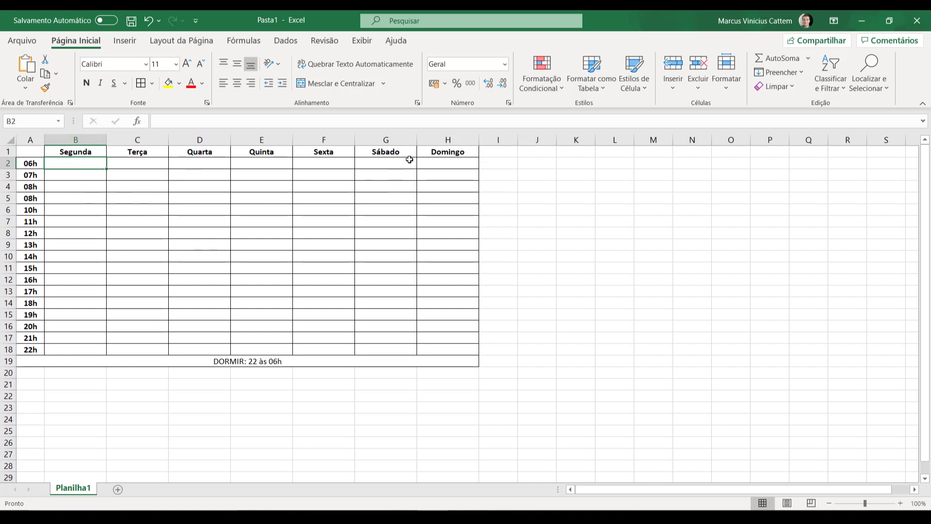
pyautogui.moveTo(426, 162); pyautogui.dragTo(74, 160)
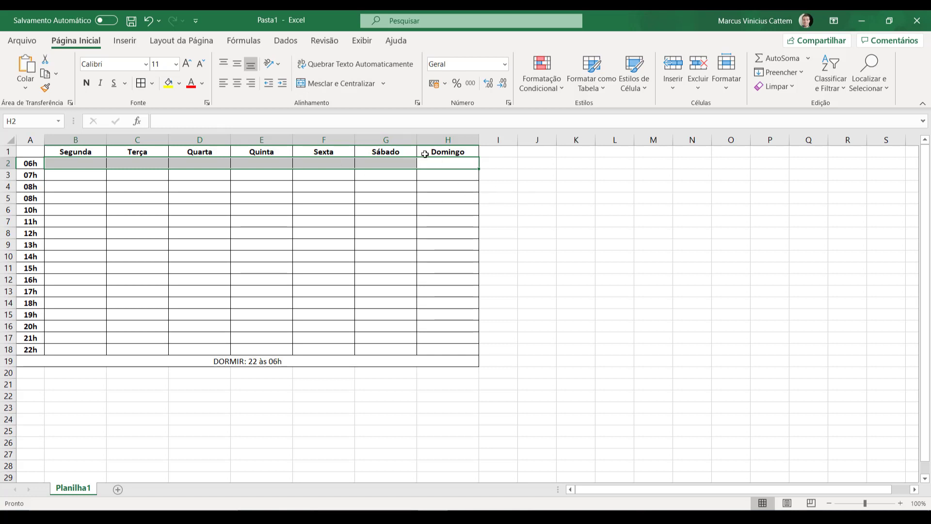
pyautogui.click(328, 83)
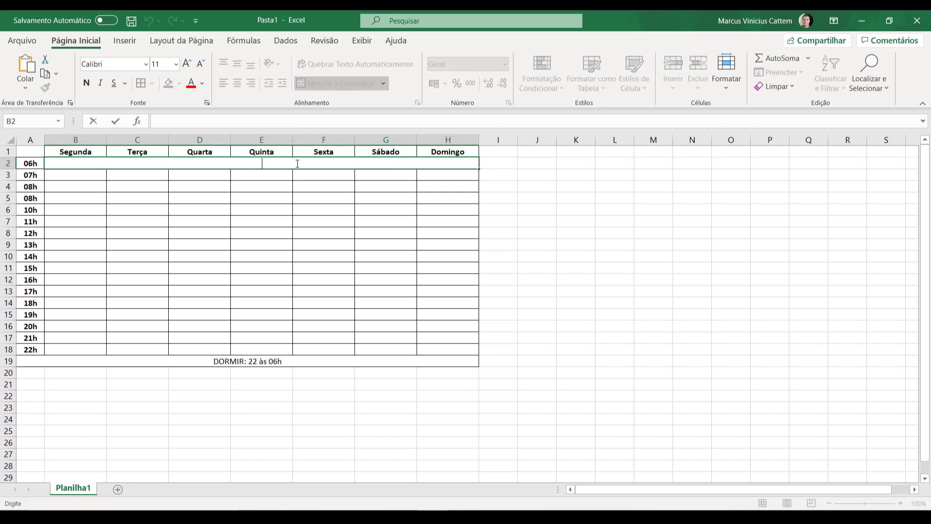
pyautogui.write('Leitura')
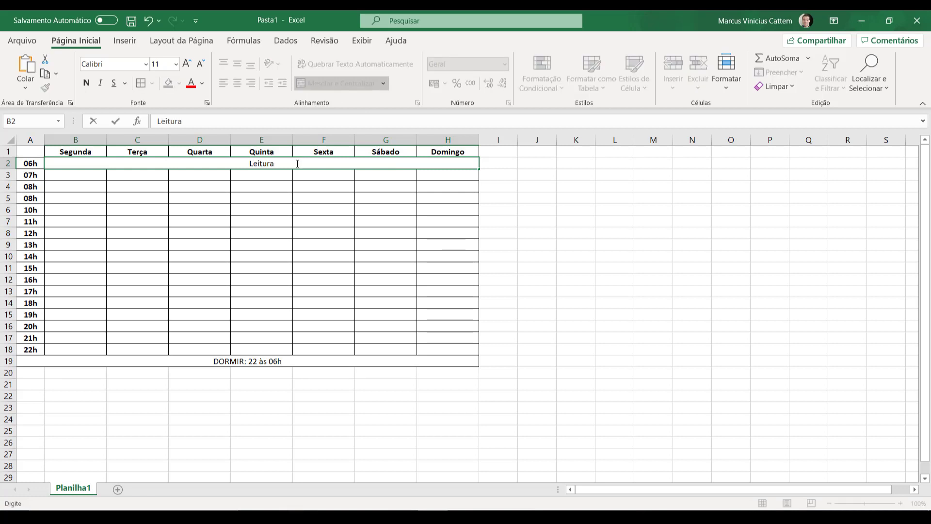
pyautogui.write(' e café')
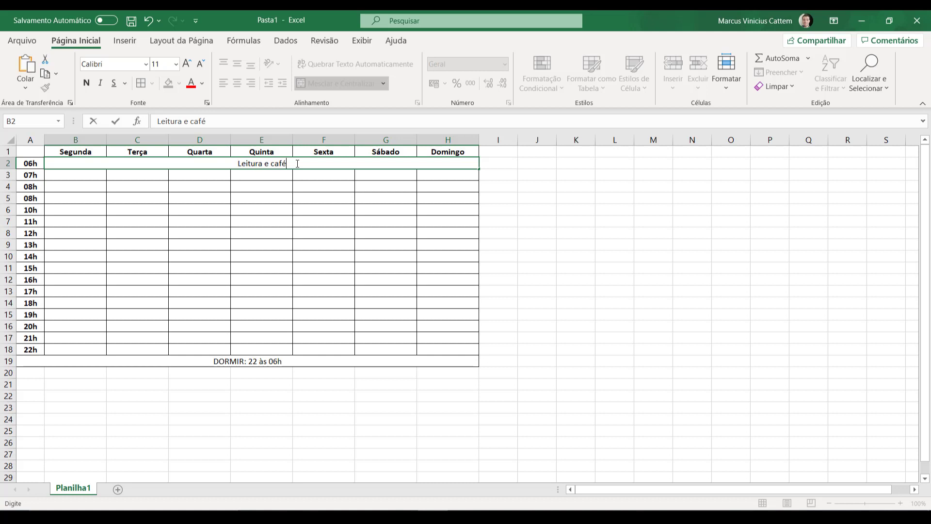
pyautogui.write('-da -manhã')
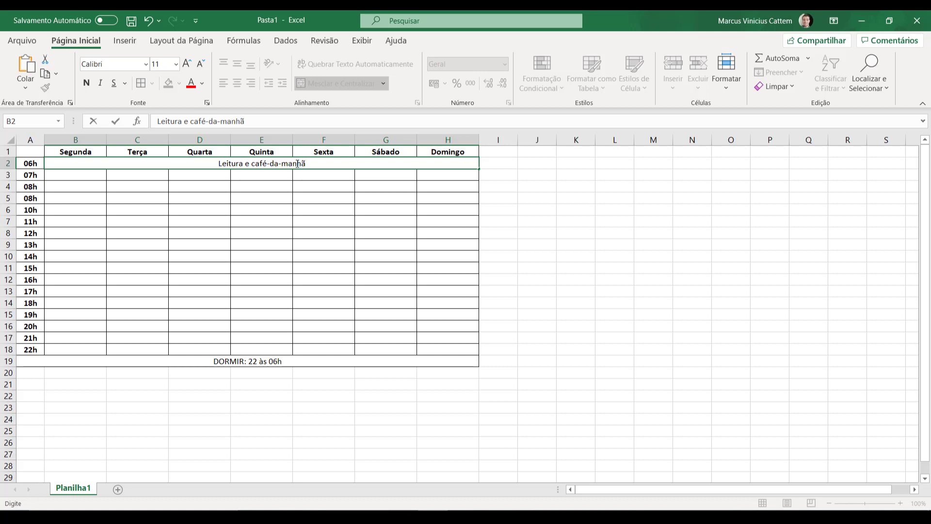
pyautogui.click(356, 181)
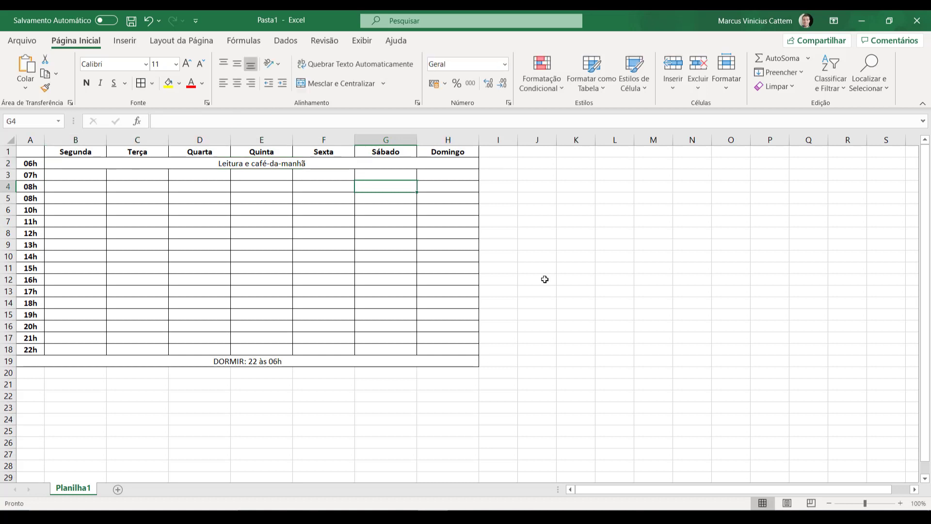
pyautogui.click(313, 164)
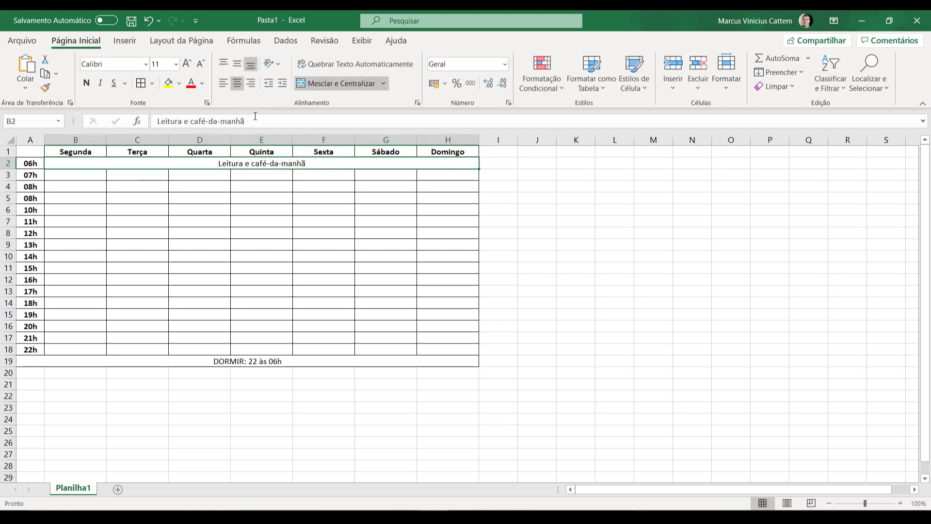
pyautogui.click(246, 222)
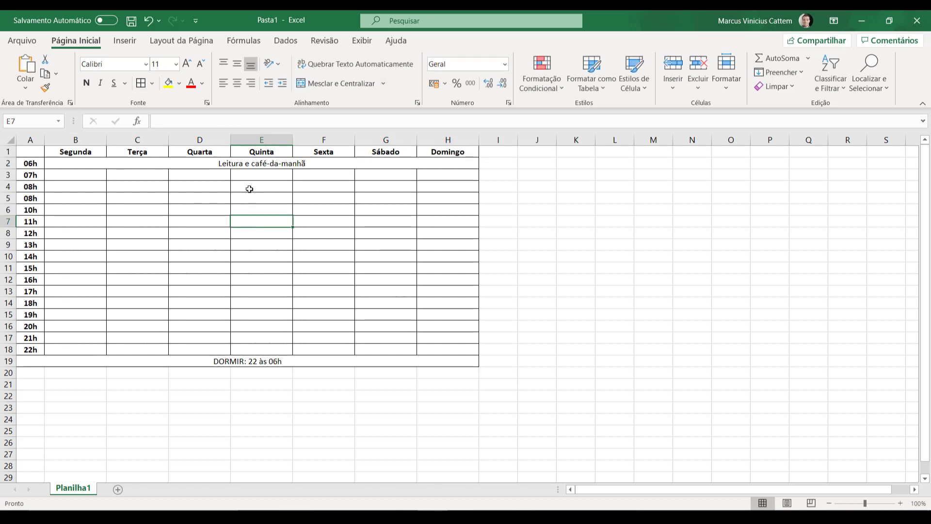
# Correct the duplicated hour label in cell A5 to "09h"
pyautogui.click(85, 177)
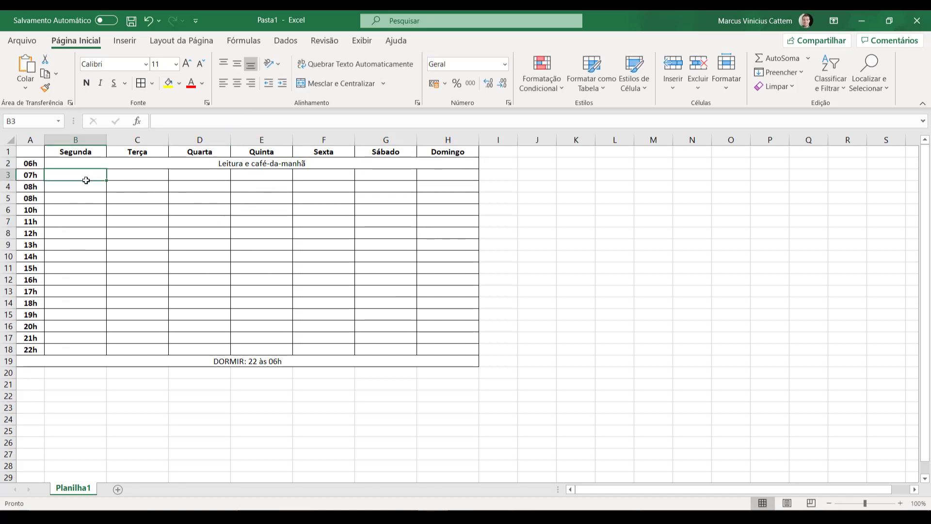
pyautogui.click(8, 198)
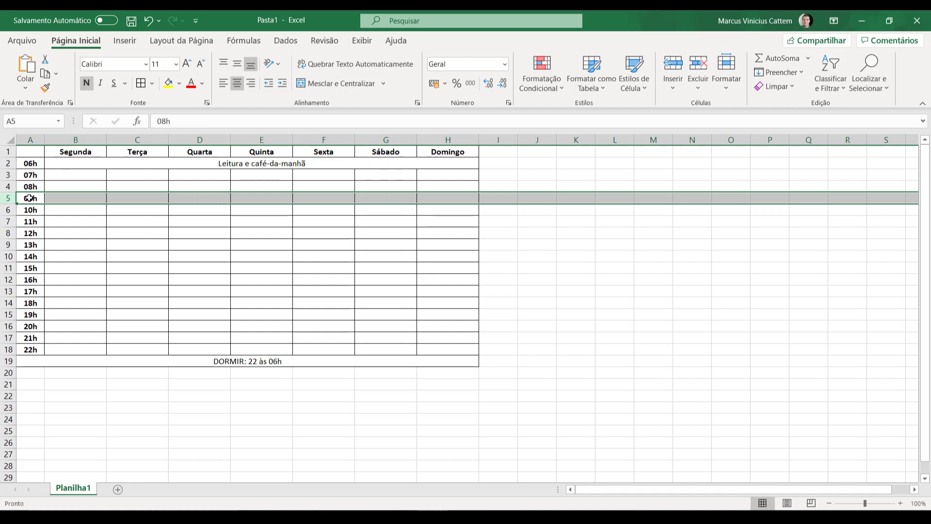
pyautogui.click(30, 198)
pyautogui.doubleClick(31, 198)
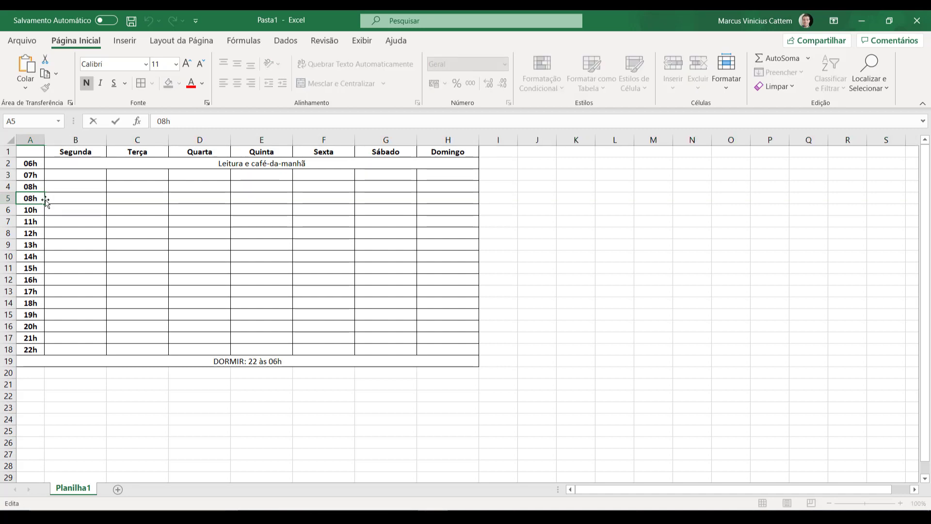
pyautogui.press('BackSpace')
pyautogui.write('9')
pyautogui.press('Return')
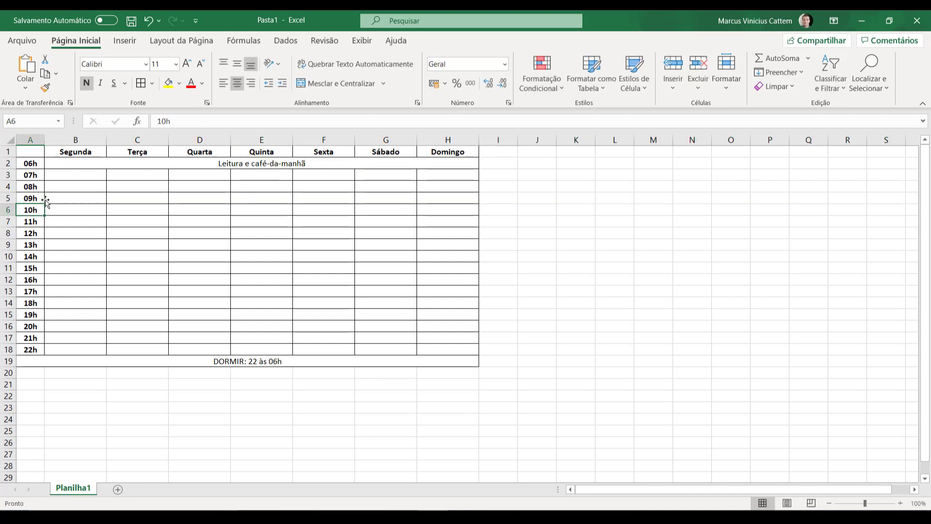
pyautogui.click(70, 173)
pyautogui.moveTo(70, 177)
pyautogui.mouseDown()
pyautogui.moveTo(69, 186)
pyautogui.moveTo(85, 183)
pyautogui.moveTo(43, 186)
pyautogui.moveTo(69, 192)
pyautogui.mouseUp()
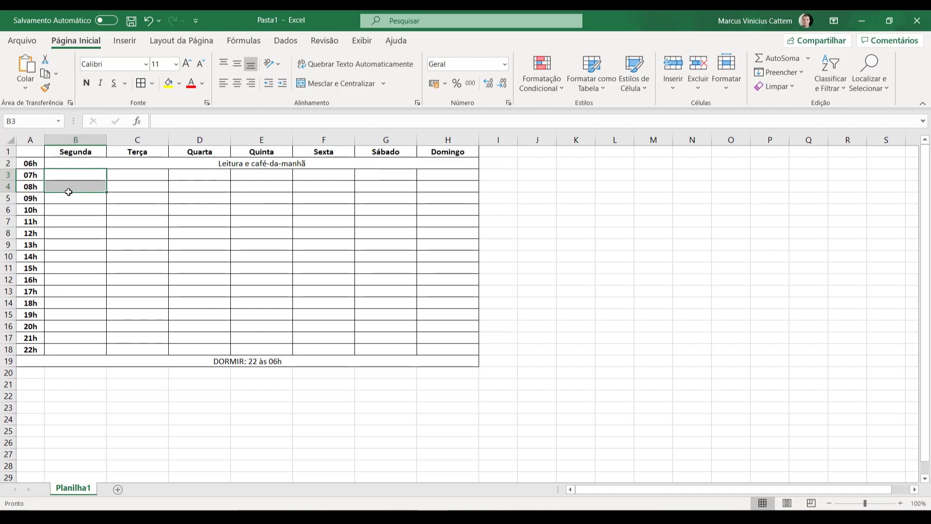
pyautogui.keyDown('ctrl'); pyautogui.click(184, 171); pyautogui.keyUp('ctrl')
pyautogui.moveTo(184, 171); pyautogui.dragTo(183, 189)
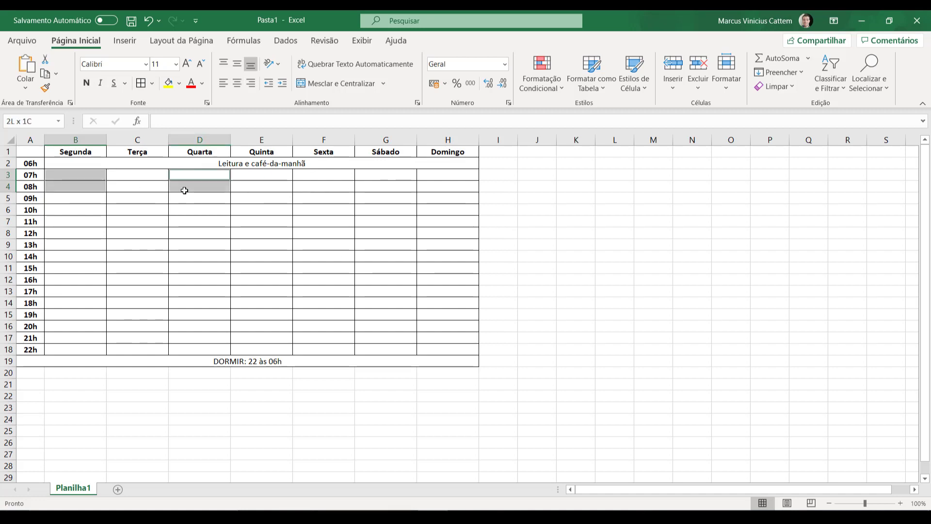
pyautogui.moveTo(306, 176); pyautogui.dragTo(306, 184)
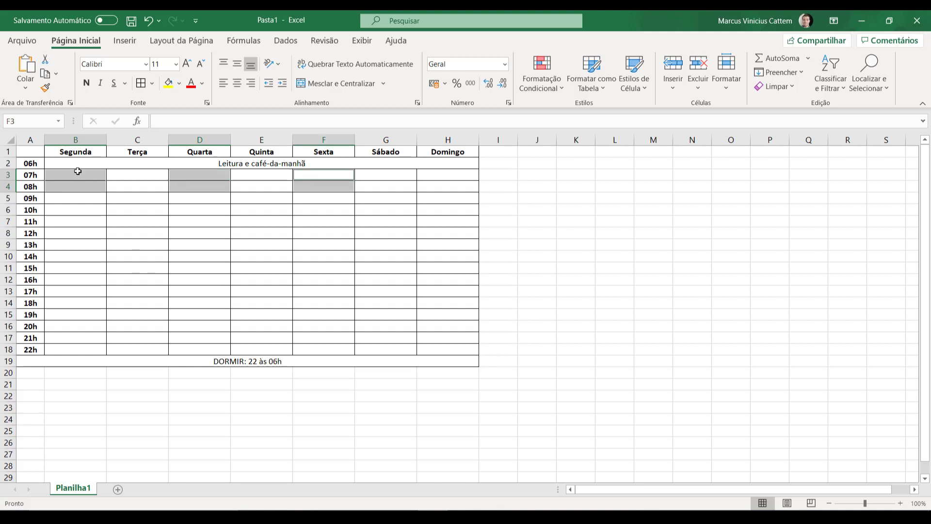
# Merge and center cells B3 to B4 and enter "Academia", aligned to the vertical middle, for Segunda at 07h and 08h
pyautogui.moveTo(78, 171); pyautogui.dragTo(77, 184)
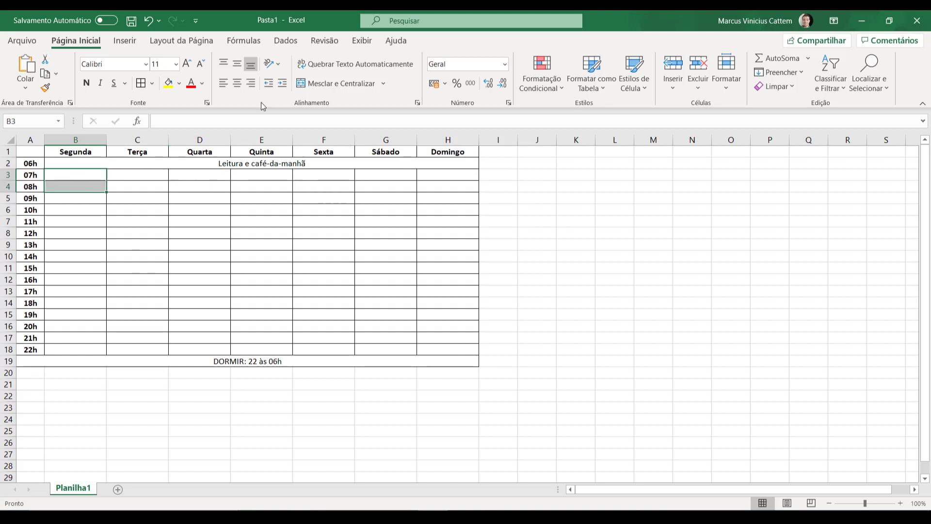
pyautogui.click(302, 87)
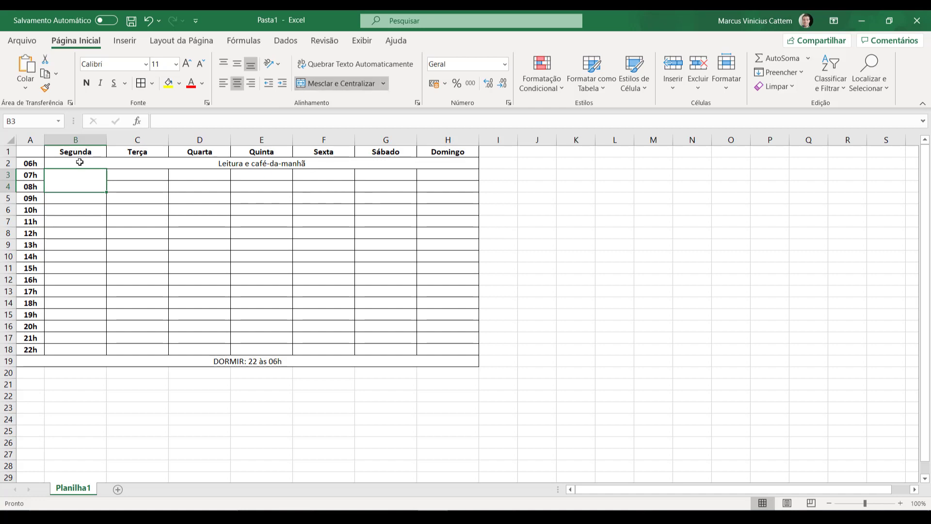
pyautogui.write('Aca')
pyautogui.press('BackSpace')
pyautogui.press('BackSpace')
pyautogui.write('ca')
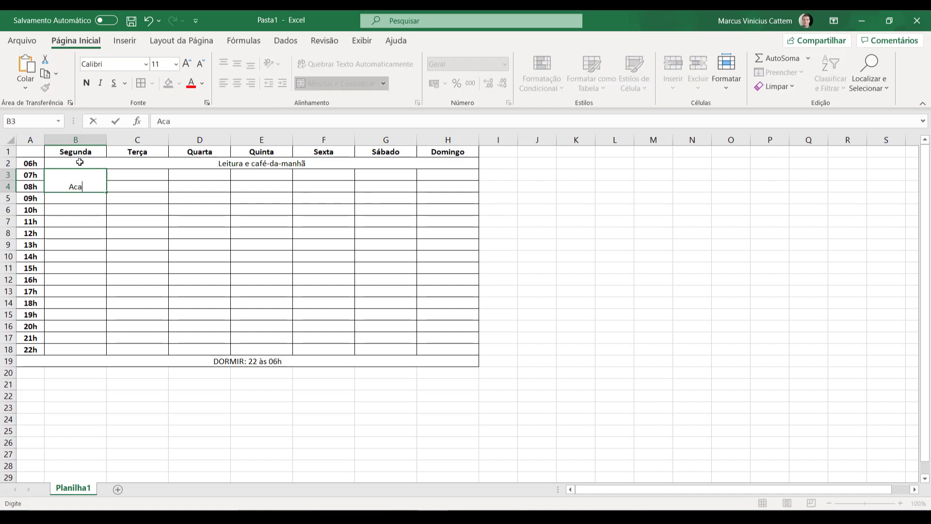
pyautogui.write('demia')
pyautogui.press('Return')
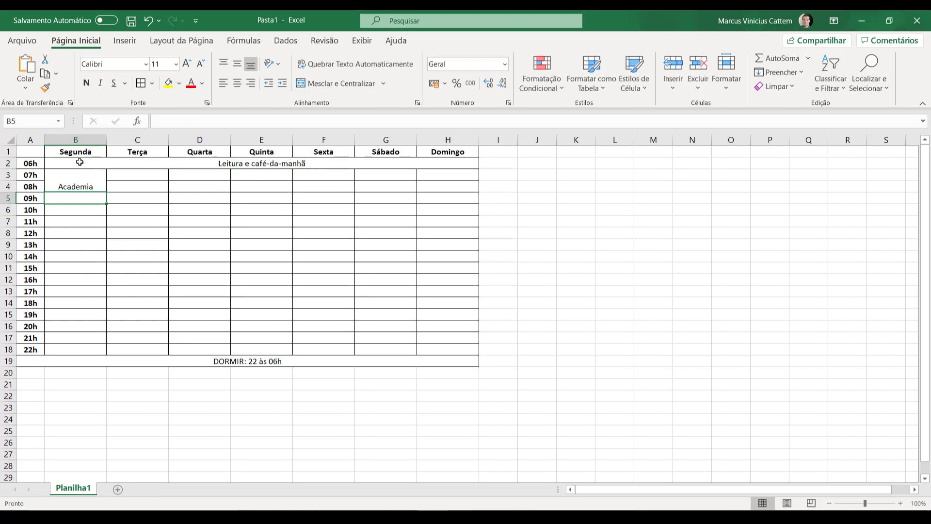
pyautogui.click(81, 182)
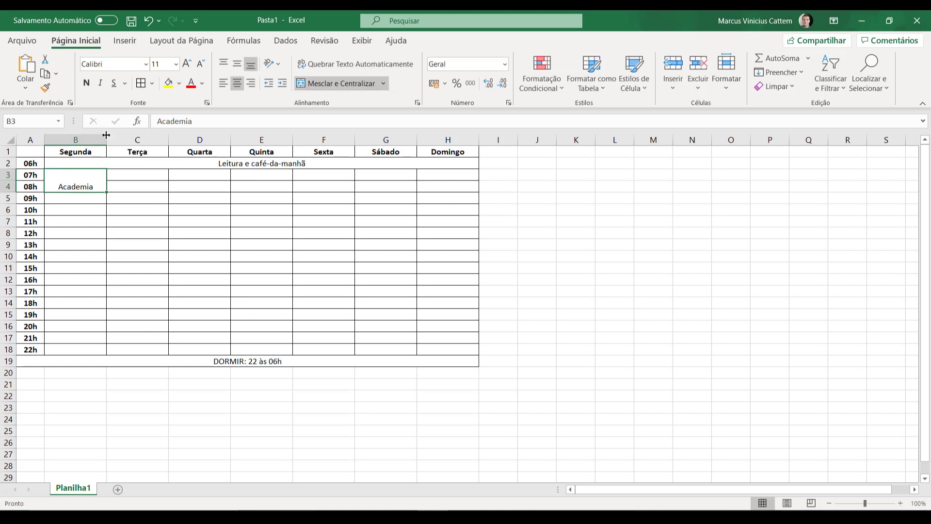
pyautogui.click(237, 63)
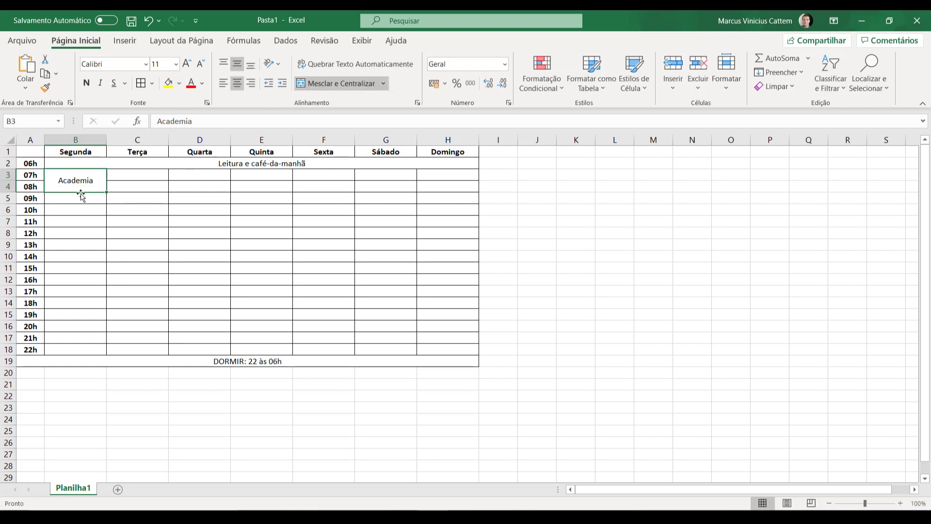
pyautogui.write('C')
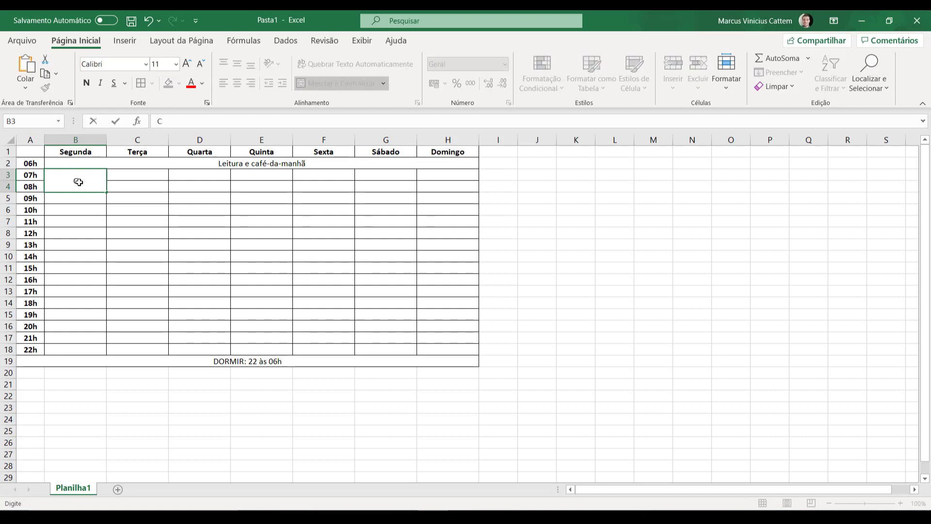
pyautogui.hotkey('ctrl', 'z')
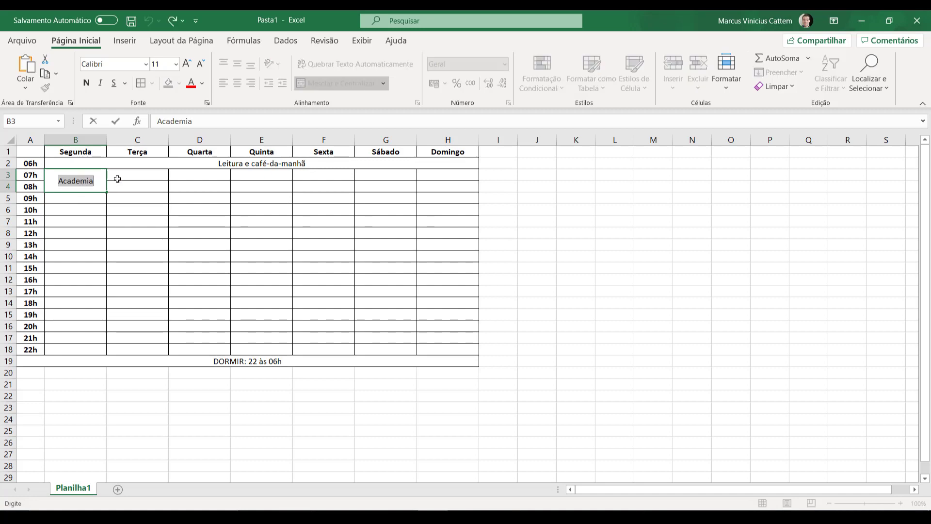
pyautogui.click(117, 179)
# Copy the merged "Academia" block from Segunda to the 07h–08h slots of Quarta (D3) and Sexta (F3)
pyautogui.click(85, 180)
pyautogui.hotkey('ctrl', 'c')
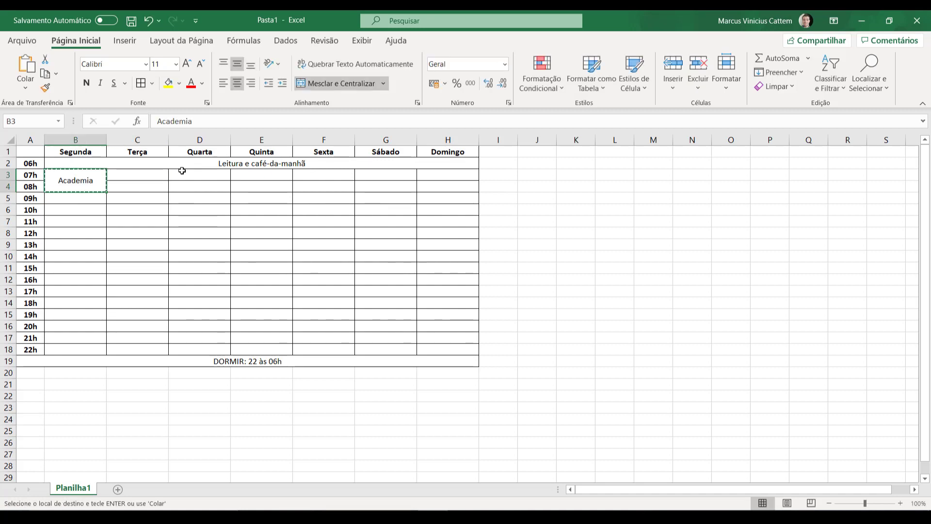
pyautogui.click(182, 172)
pyautogui.hotkey('ctrl', 'v')
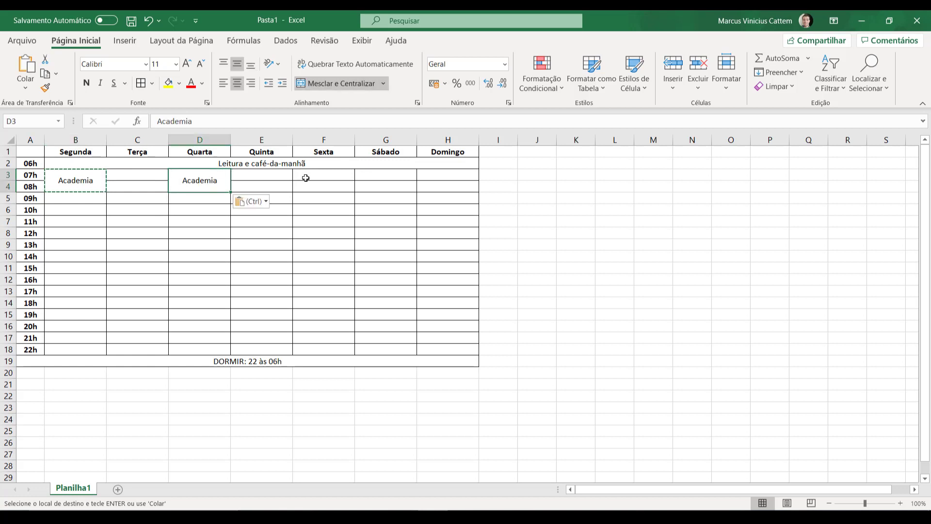
pyautogui.click(311, 177)
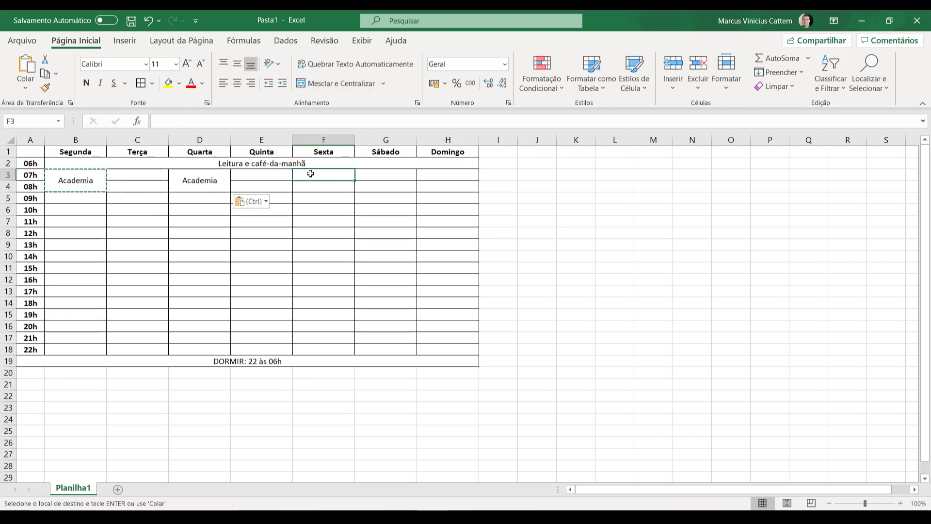
pyautogui.hotkey('ctrl', 'v')
pyautogui.click(391, 275)
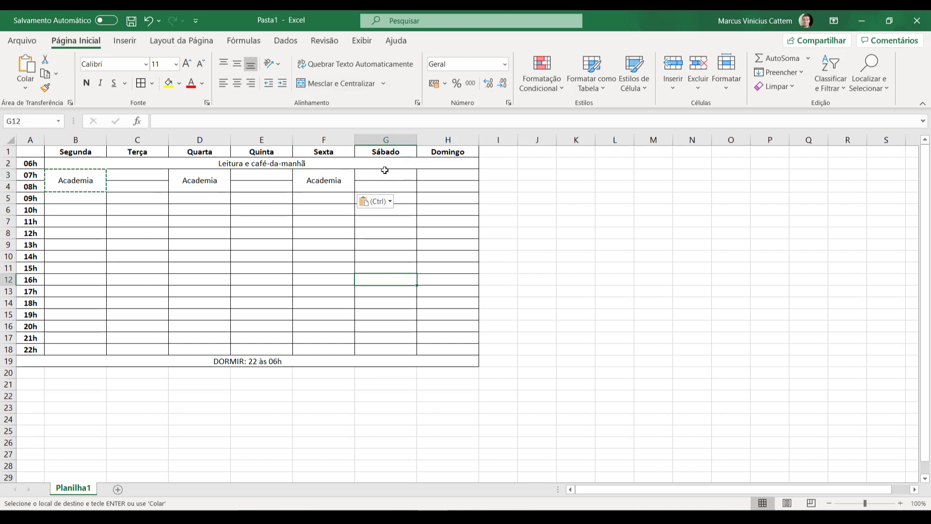
# Merge and center cells H3 to H4 and enter "Corrida", aligned to the vertical middle, for Domingo
pyautogui.click(439, 177)
pyautogui.moveTo(439, 177); pyautogui.dragTo(439, 185)
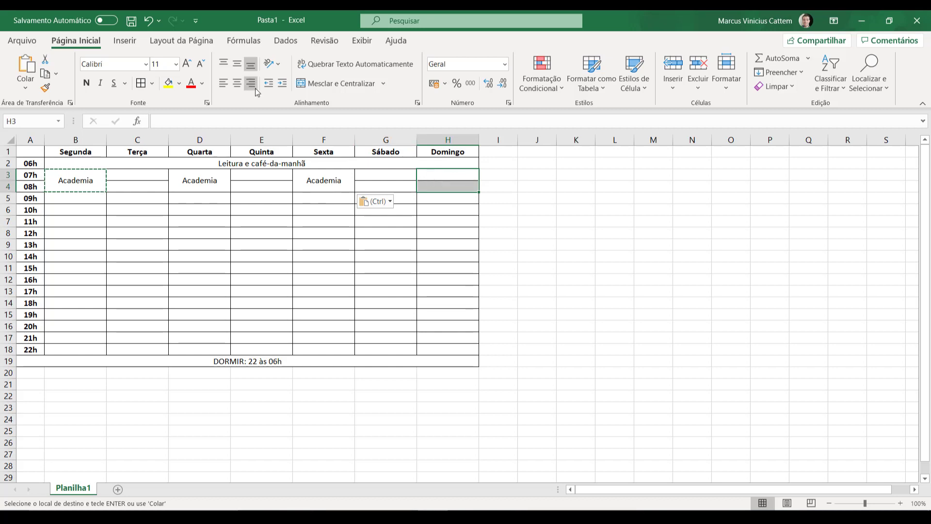
pyautogui.click(360, 88)
pyautogui.write('Corr')
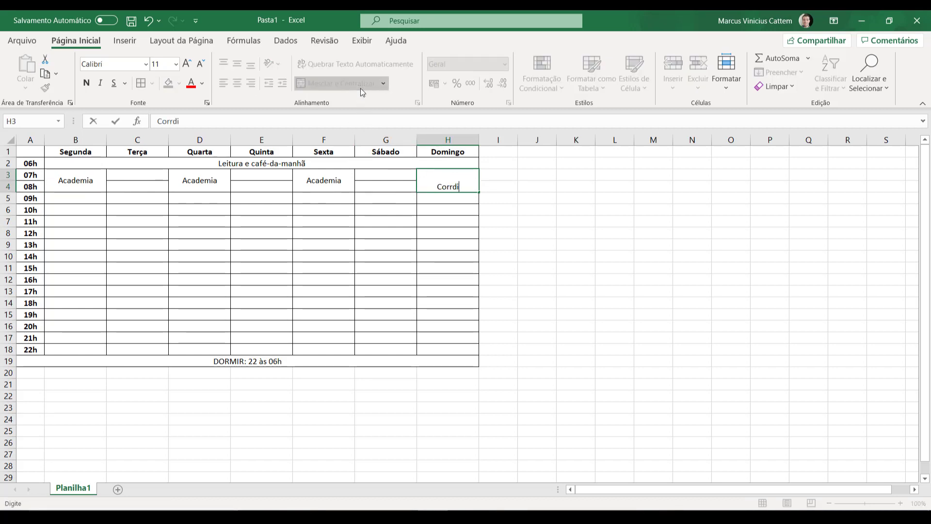
pyautogui.write('ida')
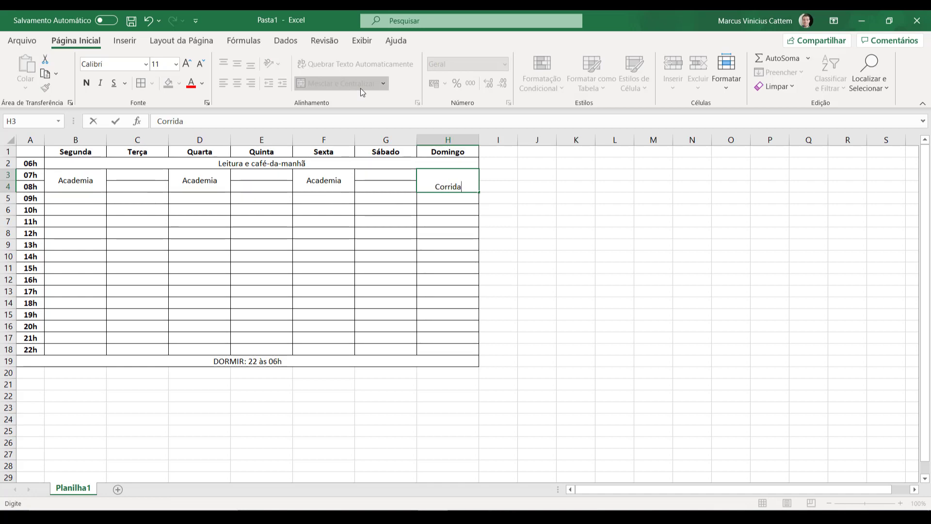
pyautogui.click(656, 208)
pyautogui.click(438, 176)
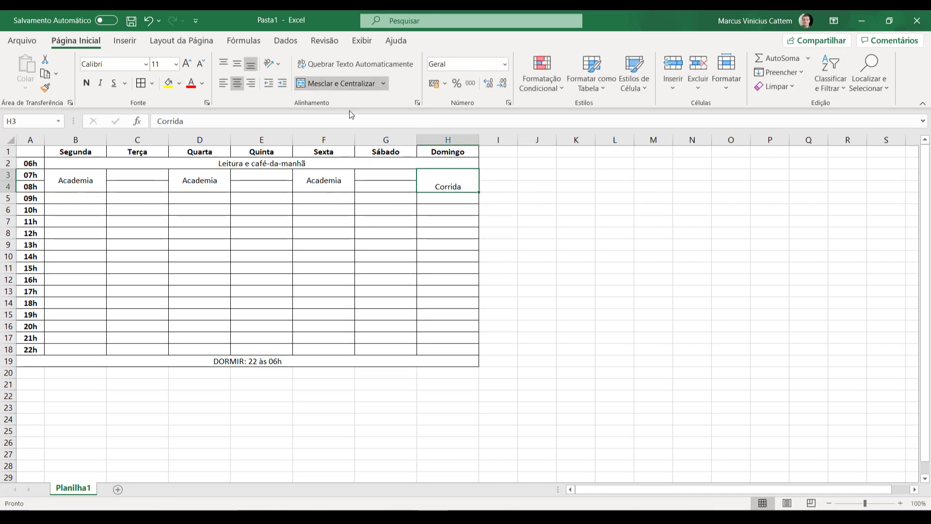
pyautogui.click(236, 65)
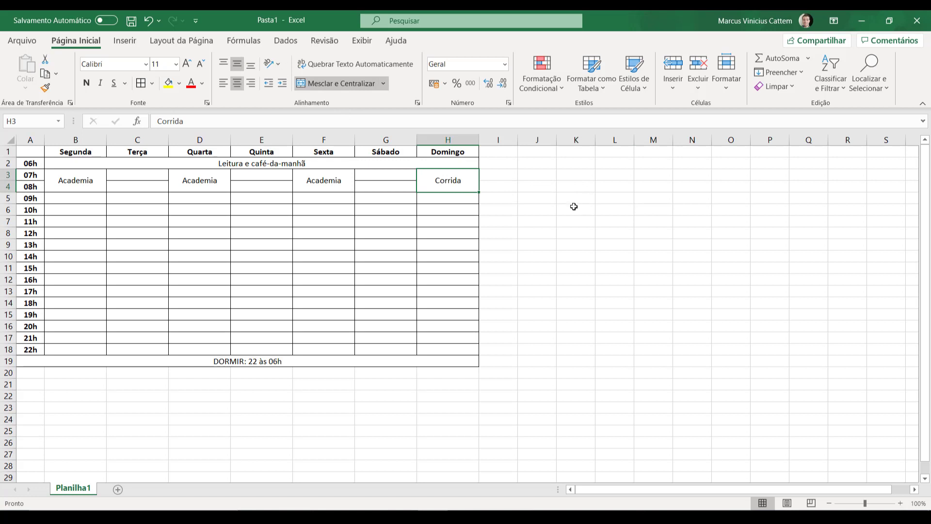
pyautogui.click(711, 272)
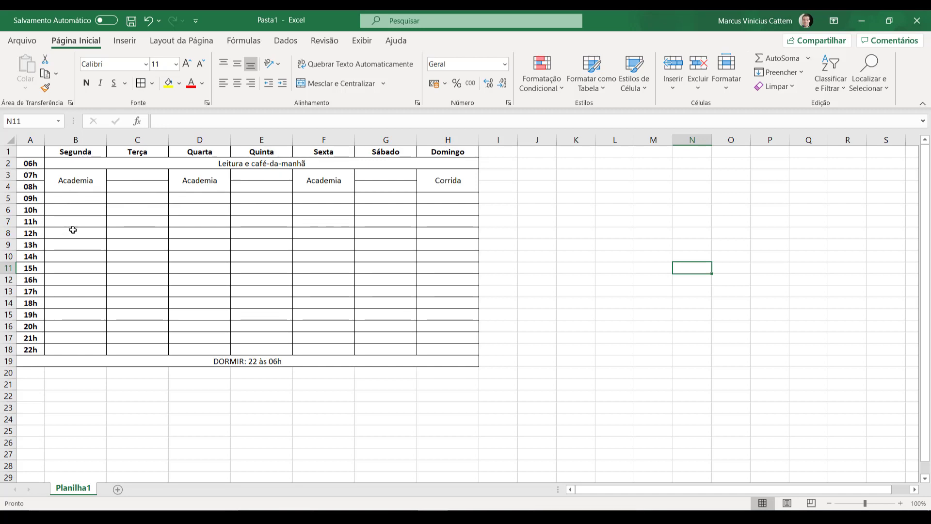
pyautogui.click(69, 246)
pyautogui.moveTo(70, 246); pyautogui.dragTo(312, 291)
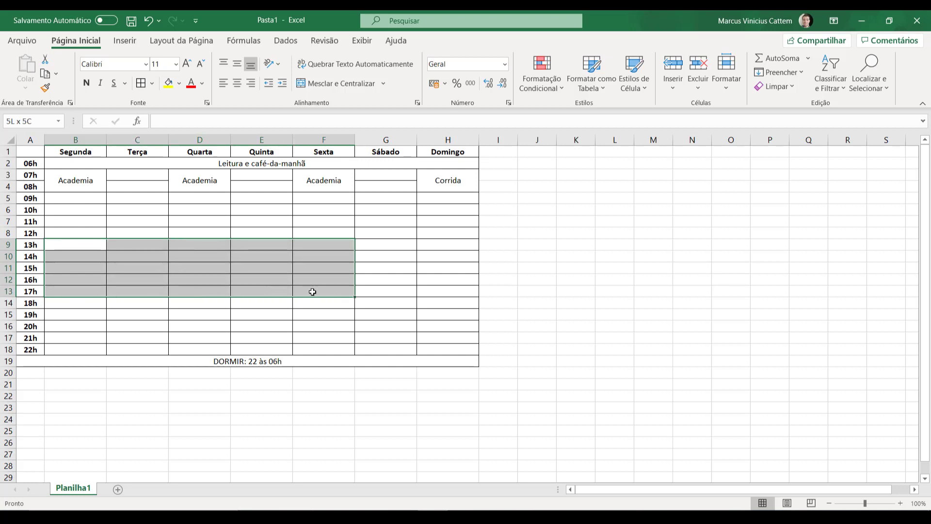
pyautogui.click(55, 209)
pyautogui.moveTo(55, 209); pyautogui.dragTo(389, 287)
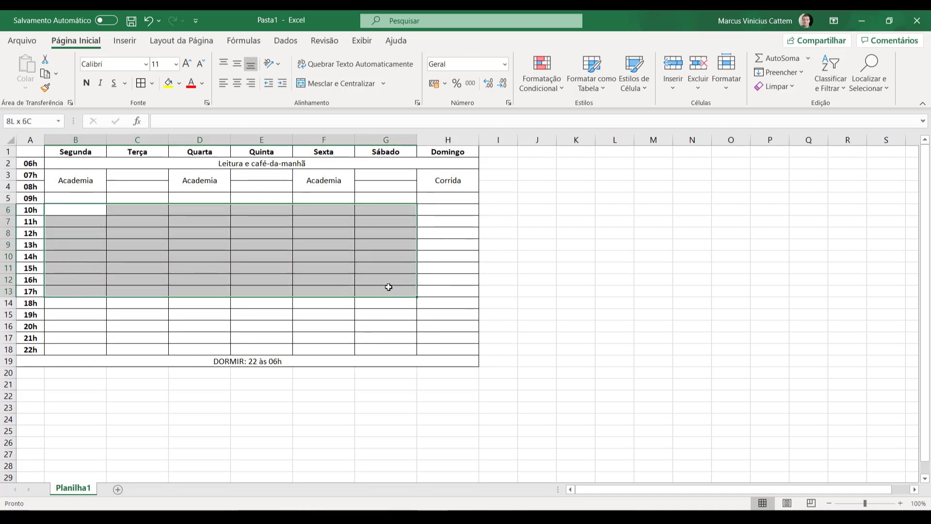
# Merge and center cells B8 to G8 and enter "Almoço" for the 12h slot from Segunda to Sábado
pyautogui.click(57, 237)
pyautogui.moveTo(57, 234); pyautogui.dragTo(370, 231)
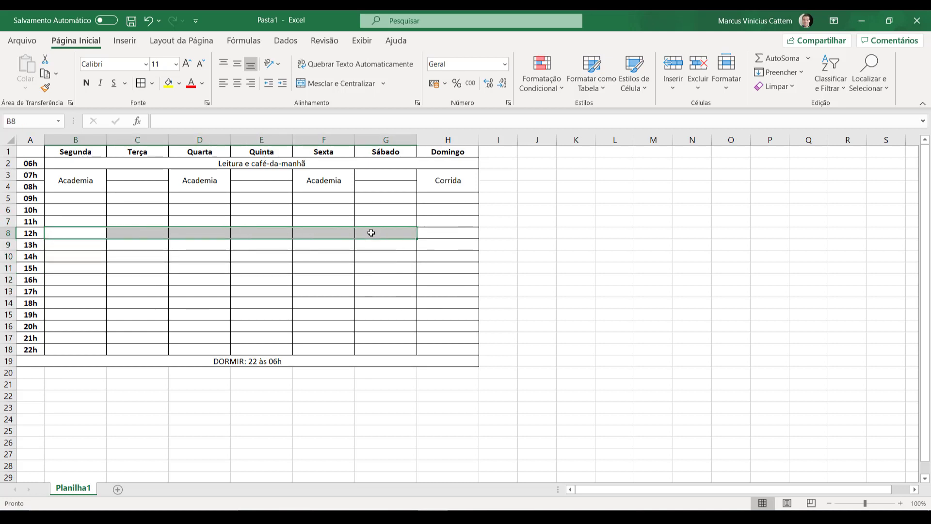
pyautogui.click(305, 87)
pyautogui.write('Alm')
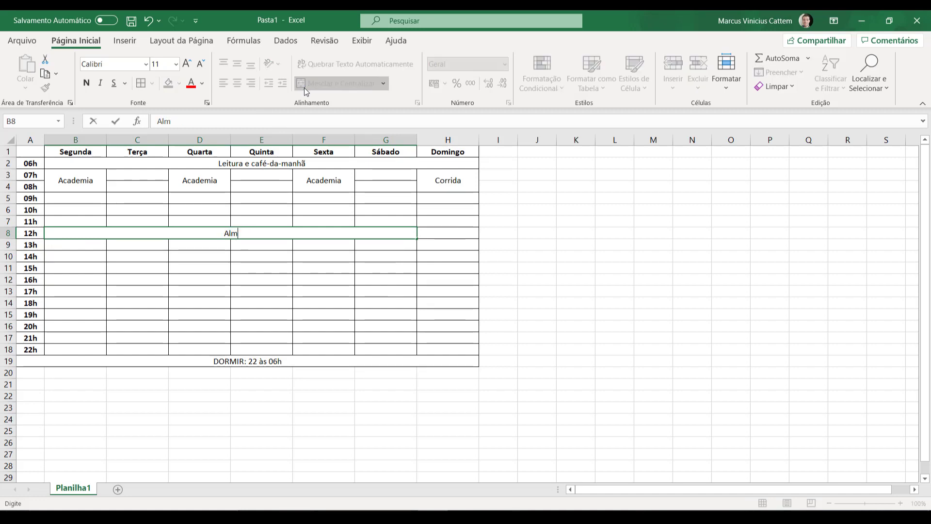
pyautogui.write('oço')
# Merge and center cells B6 to G7 and enter "Trabalhar" for the 10h and 11h slots
pyautogui.click(66, 208)
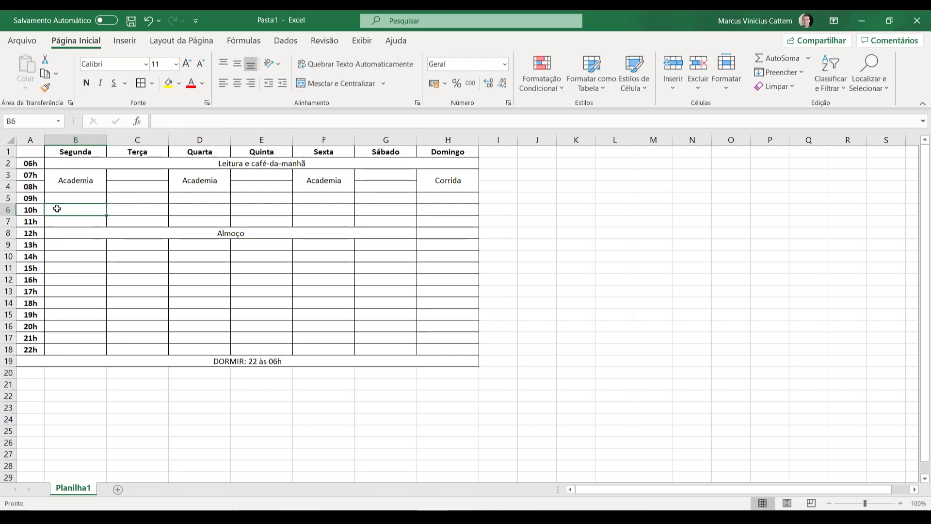
pyautogui.moveTo(57, 208); pyautogui.dragTo(361, 218)
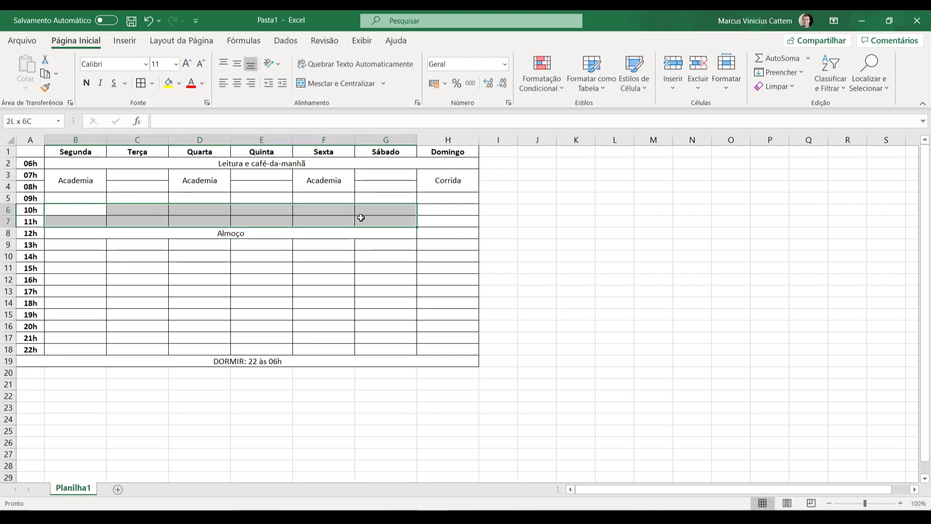
pyautogui.click(301, 89)
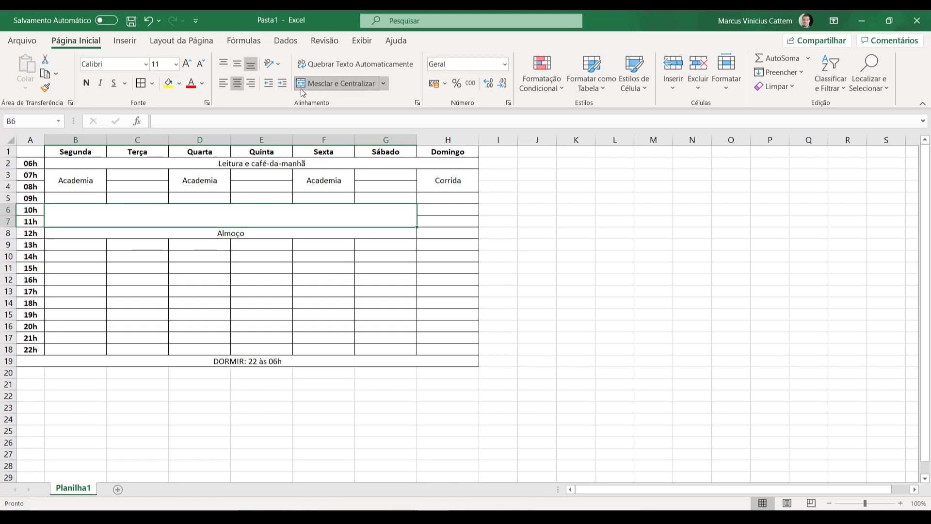
pyautogui.doubleClick(244, 219)
pyautogui.write('Trabalhar')
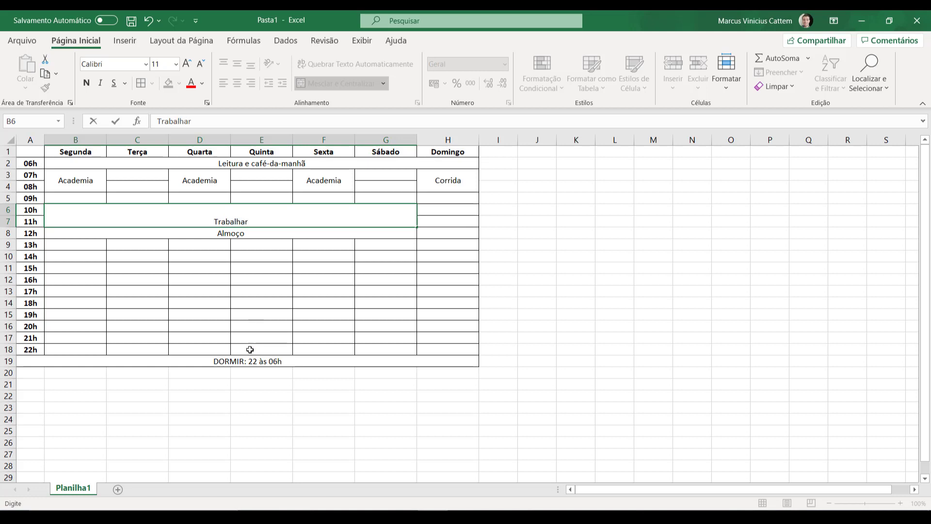
pyautogui.press('Return')
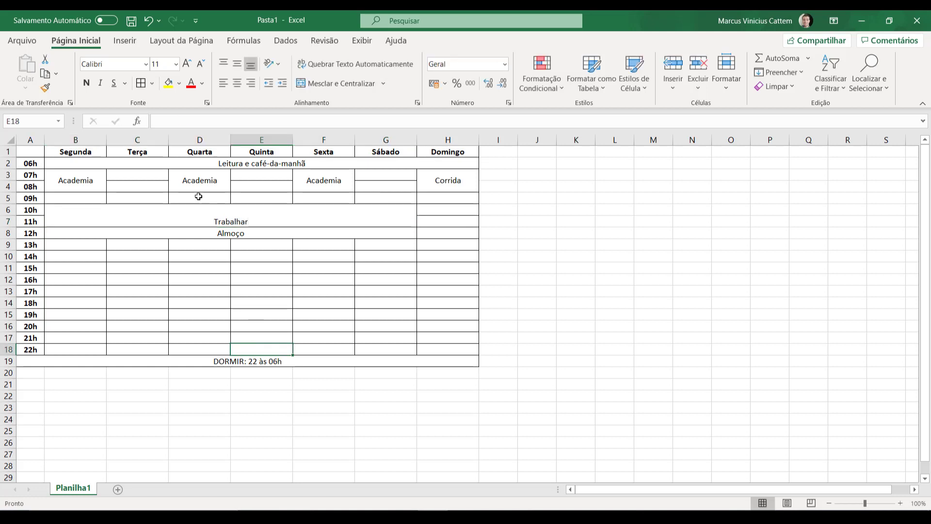
# Merge and center cells B9 to G14 and enter "Trabalhar" for the 13h to 18h slots from Segunda to Sábado
pyautogui.click(77, 242)
pyautogui.moveTo(99, 255); pyautogui.dragTo(362, 299)
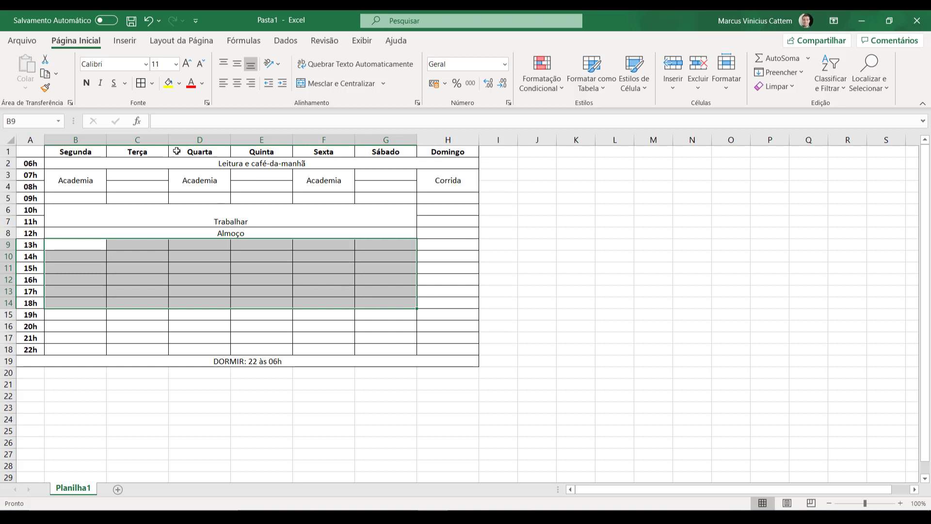
pyautogui.click(342, 85)
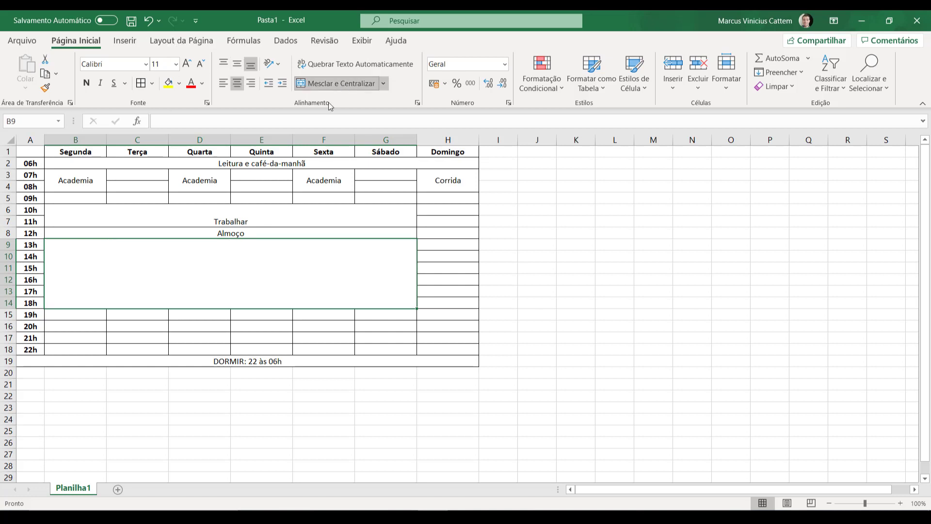
pyautogui.doubleClick(237, 275)
pyautogui.write('Trabalhar')
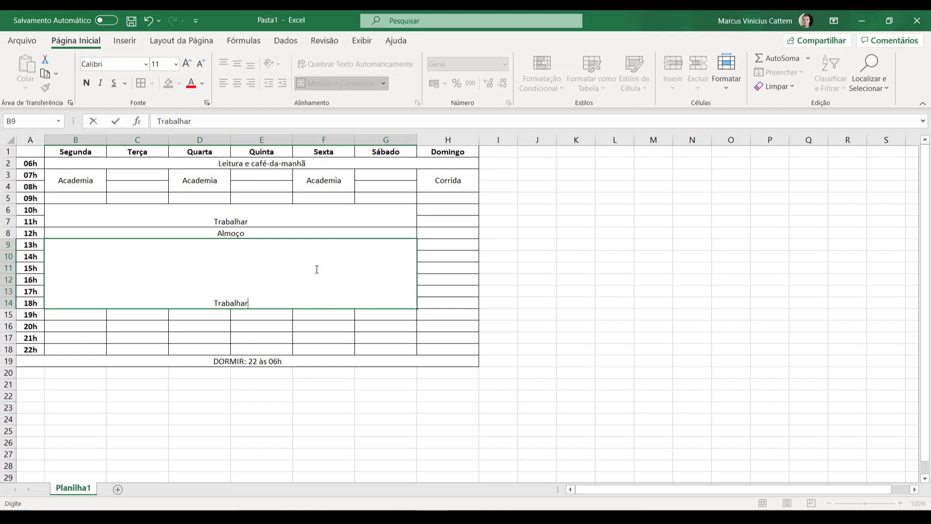
pyautogui.click(538, 305)
# Align the text of both "Trabalhar" blocks to the vertical middle
pyautogui.click(243, 274)
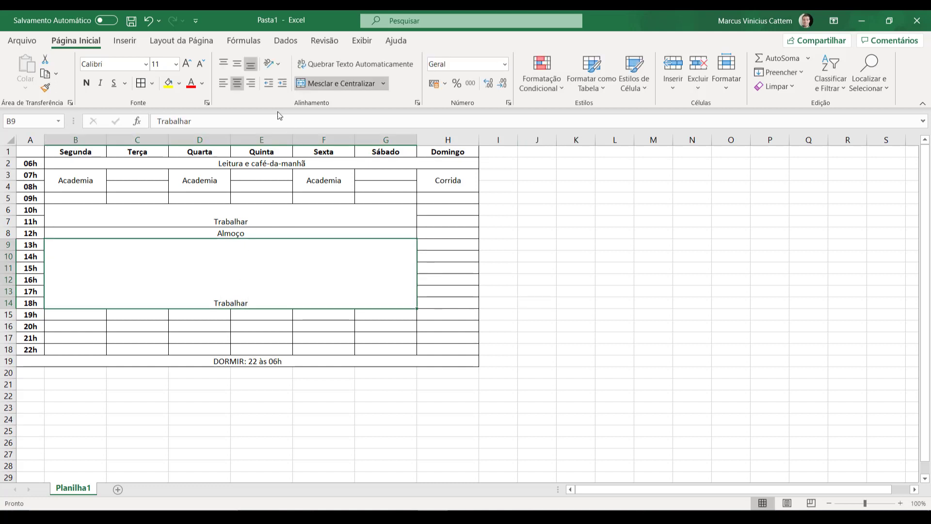
pyautogui.keyDown('ctrl'); pyautogui.click(261, 212); pyautogui.keyUp('ctrl')
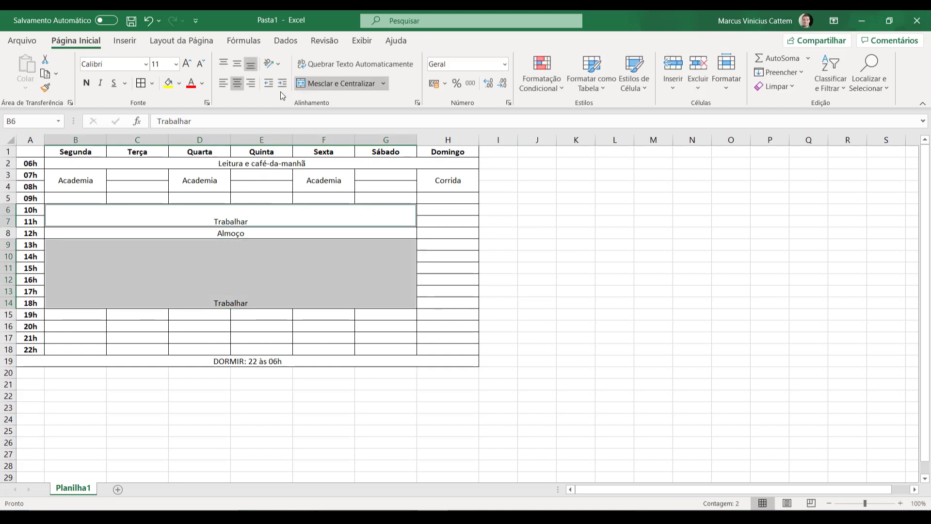
pyautogui.click(237, 64)
pyautogui.click(500, 279)
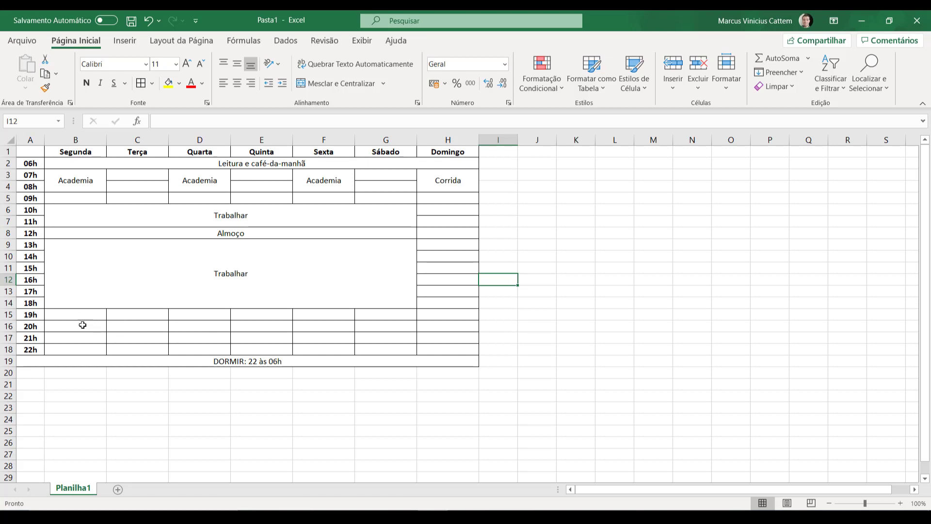
# Merge and center cells B16 to G17 and enter "Estudar" for the 20h and 21h slots from Segunda to Sábado
pyautogui.click(81, 325)
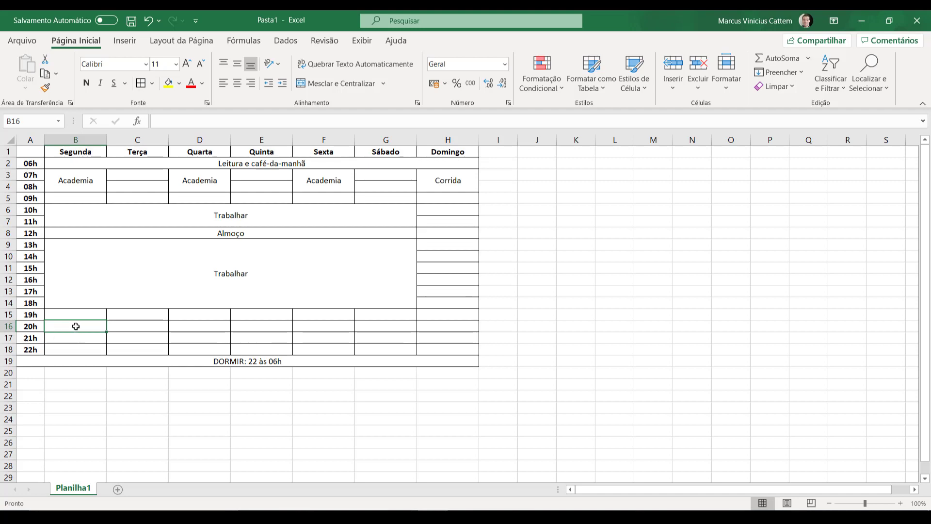
pyautogui.moveTo(75, 326)
pyautogui.mouseDown()
pyautogui.moveTo(203, 332)
pyautogui.moveTo(305, 322)
pyautogui.moveTo(370, 338)
pyautogui.mouseUp()
pyautogui.click(325, 85)
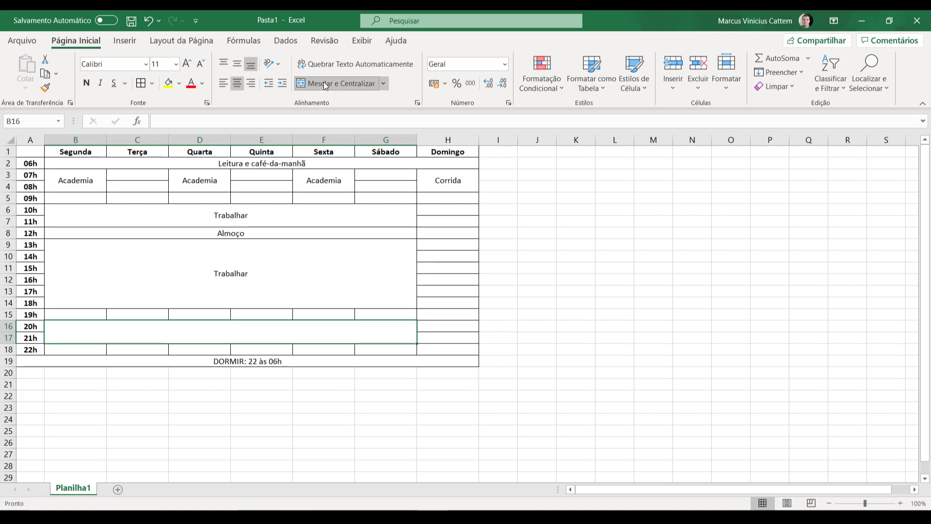
pyautogui.doubleClick(242, 327)
pyautogui.write('Es')
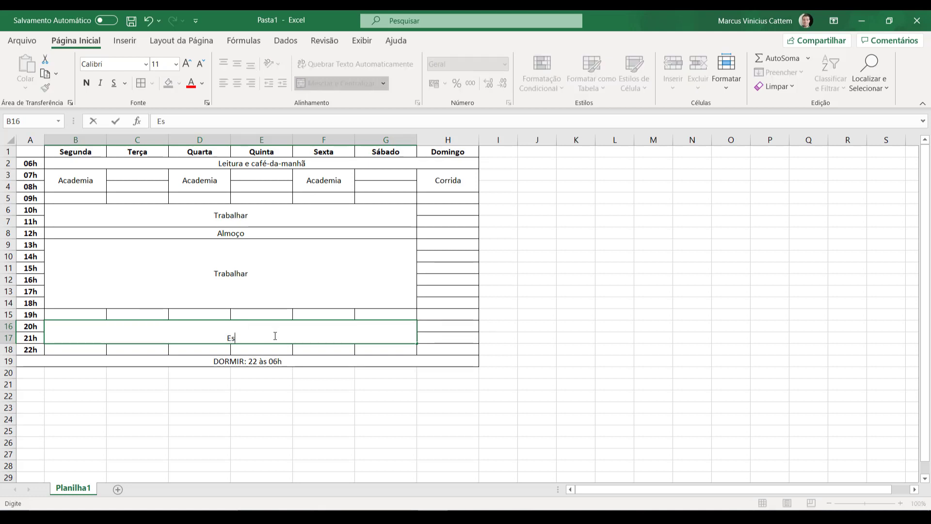
pyautogui.write('tudar')
pyautogui.click(467, 376)
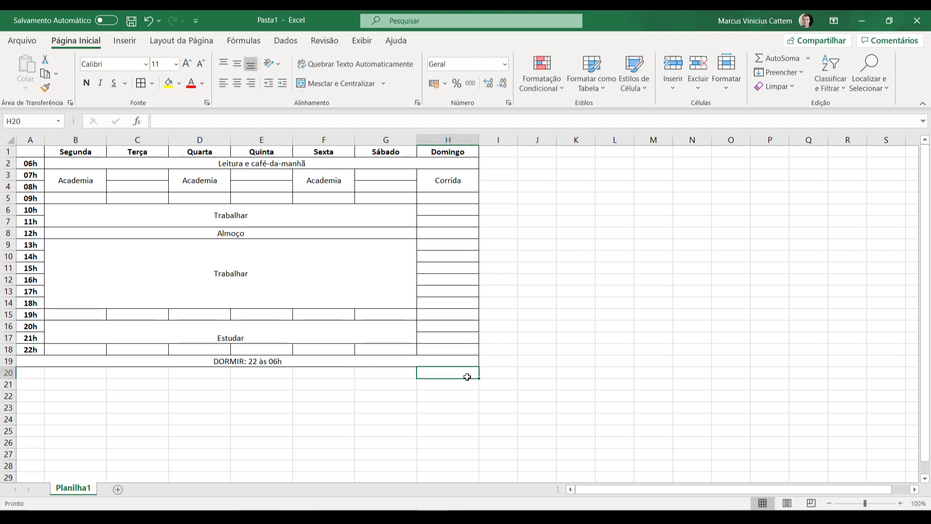
# Align the 20h–21h "Estudar" block's text to the vertical middle, keeping its cells merged
pyautogui.click(311, 332)
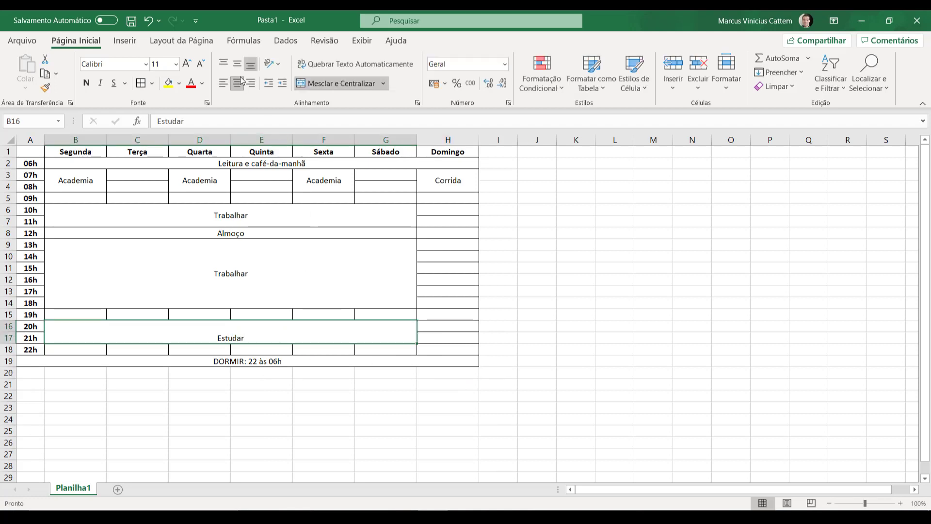
pyautogui.click(309, 85)
pyautogui.click(309, 84)
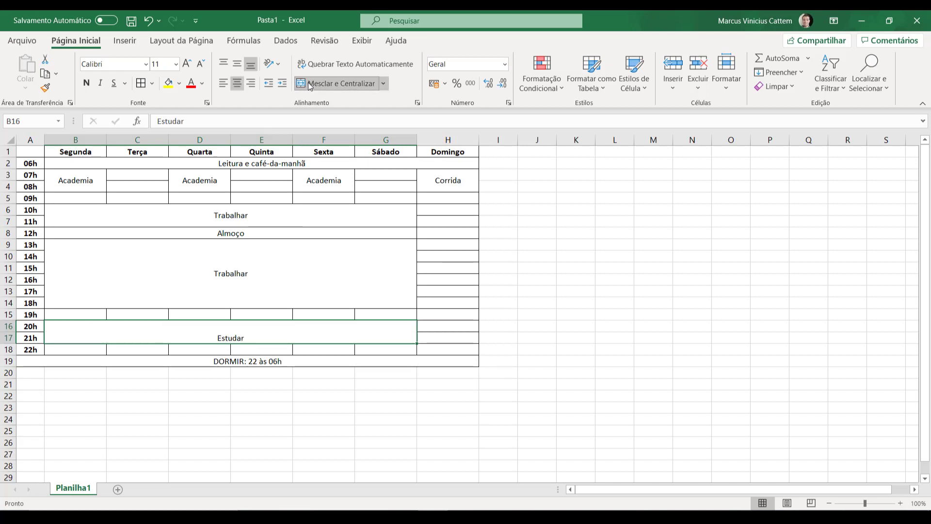
pyautogui.click(234, 68)
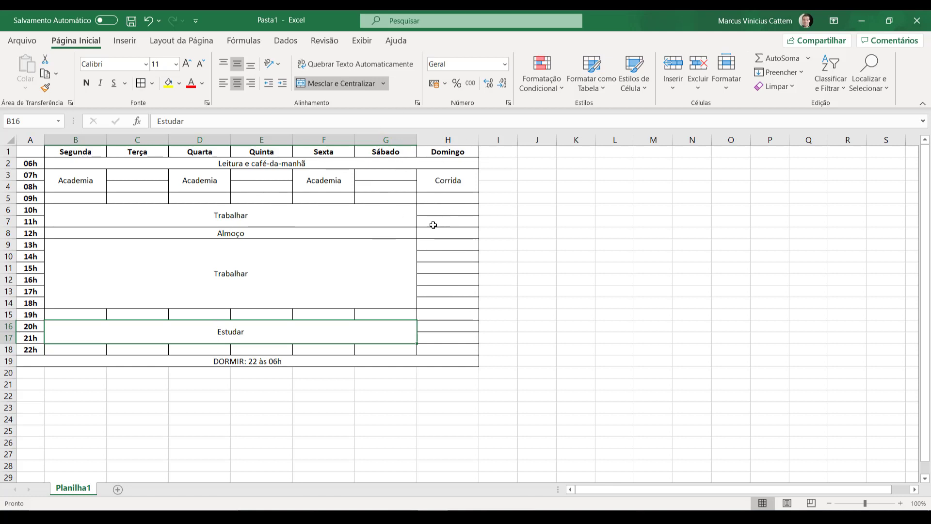
# Merge and center cells H6 to H12 and enter "Estudar" for Domingo from 10h to 16h
pyautogui.click(429, 207)
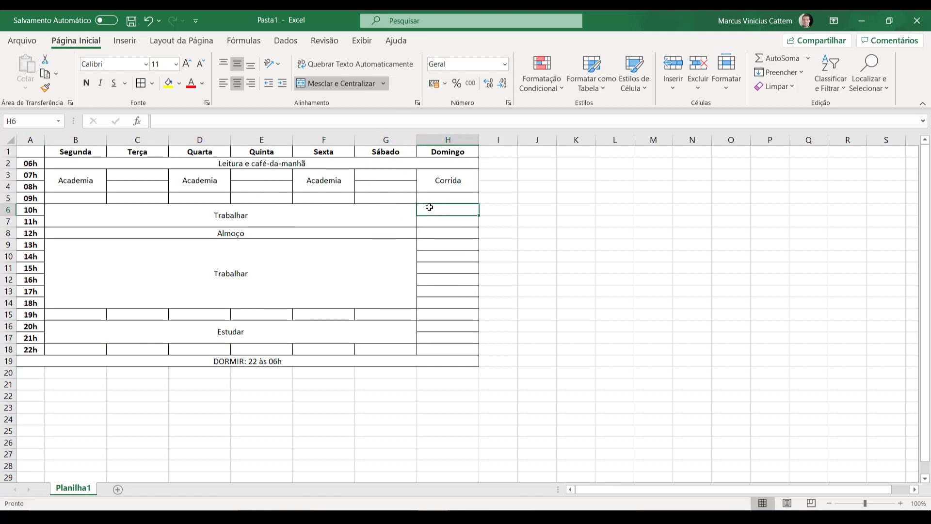
pyautogui.moveTo(430, 211); pyautogui.dragTo(430, 284)
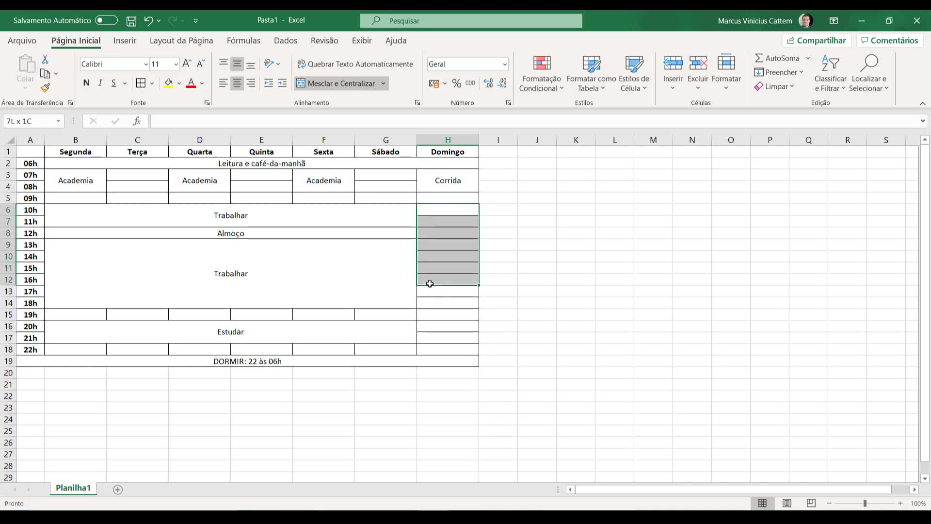
pyautogui.click(303, 87)
pyautogui.write('E')
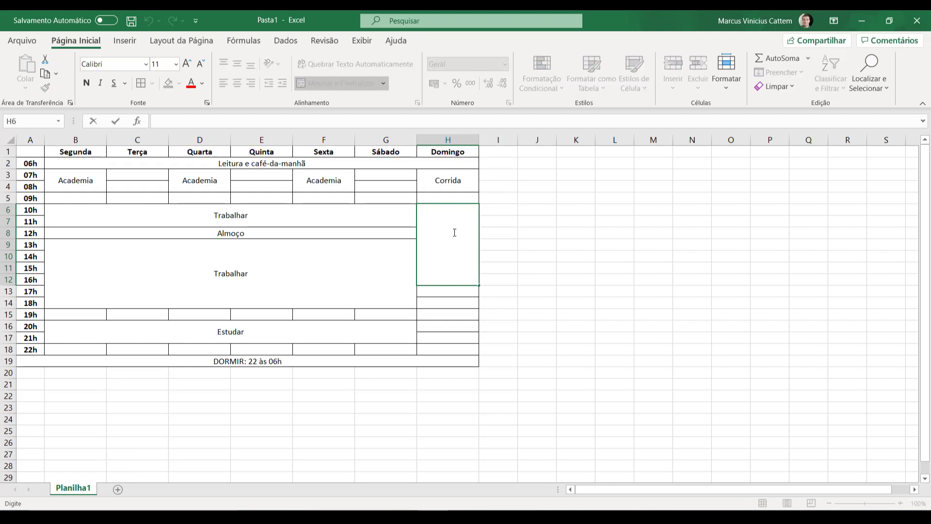
pyautogui.write('studar')
pyautogui.click(582, 268)
# Align the text of Domingo's merged "Estudar" block to the vertical middle
pyautogui.click(454, 235)
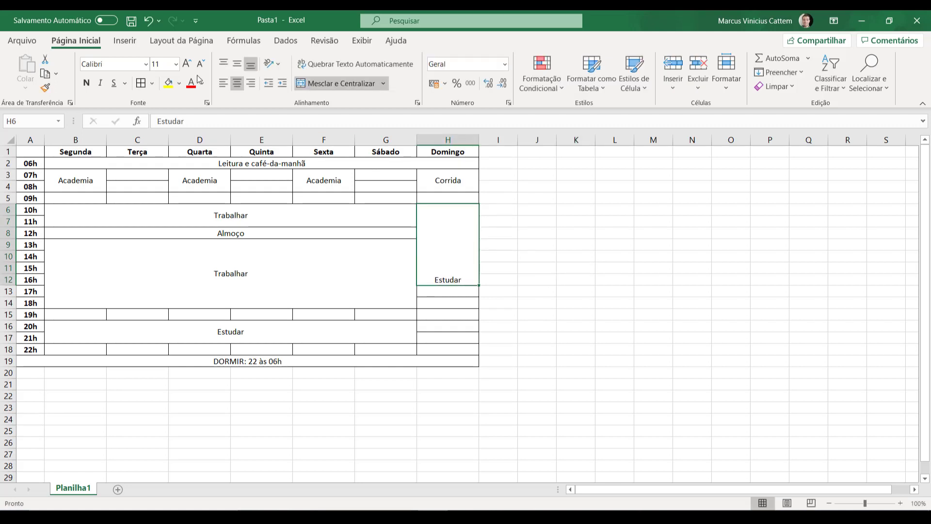
pyautogui.click(333, 84)
pyautogui.click(334, 84)
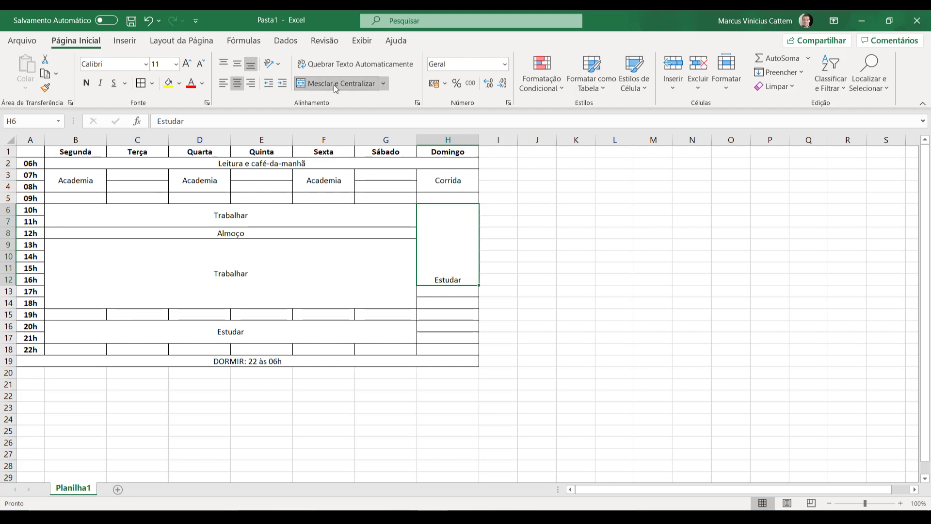
pyautogui.click(231, 66)
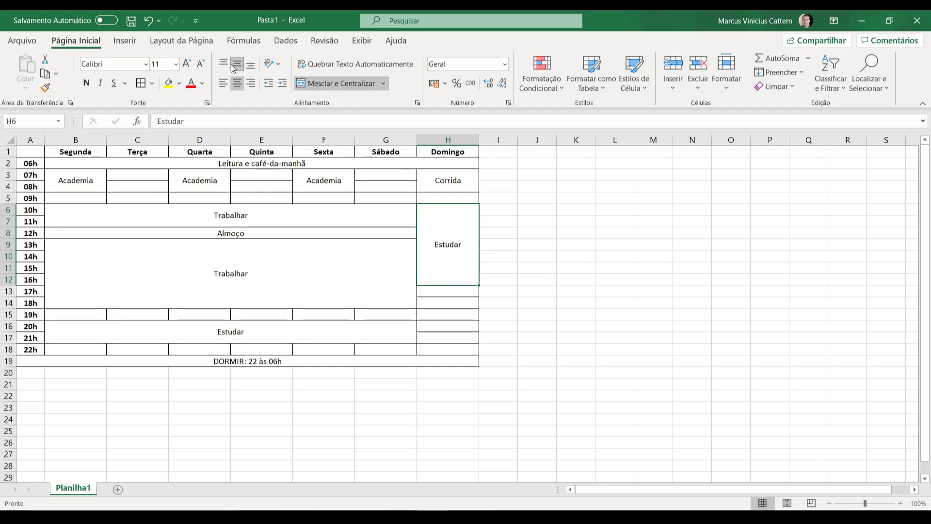
pyautogui.click(429, 303)
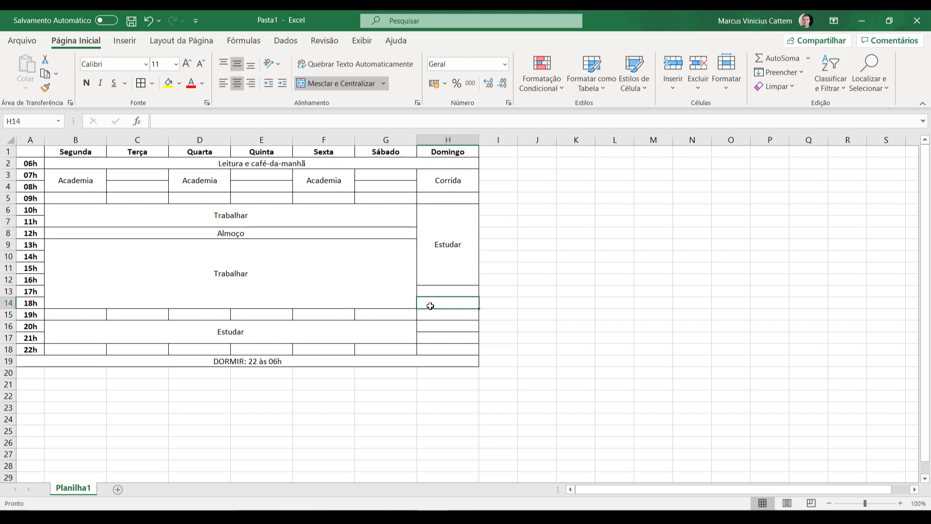
pyautogui.moveTo(453, 304); pyautogui.dragTo(453, 323)
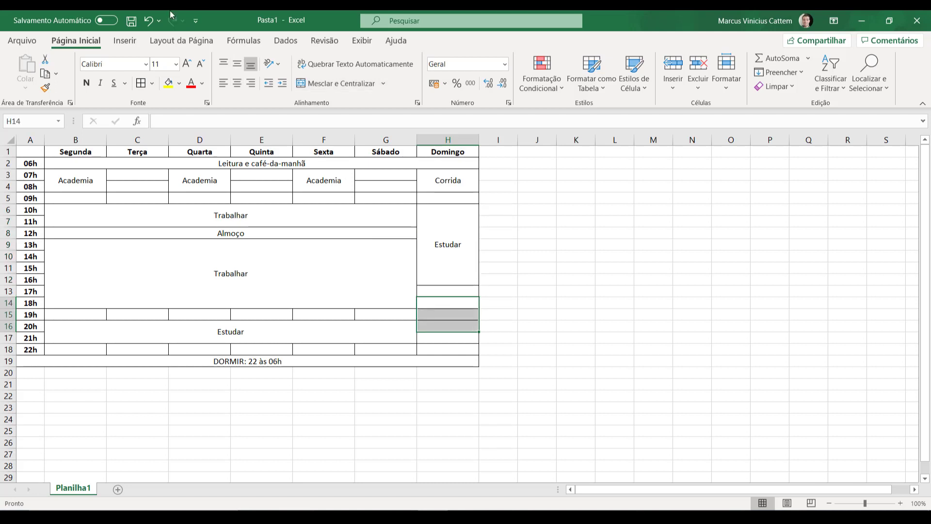
pyautogui.hotkey('shift', 'Up')
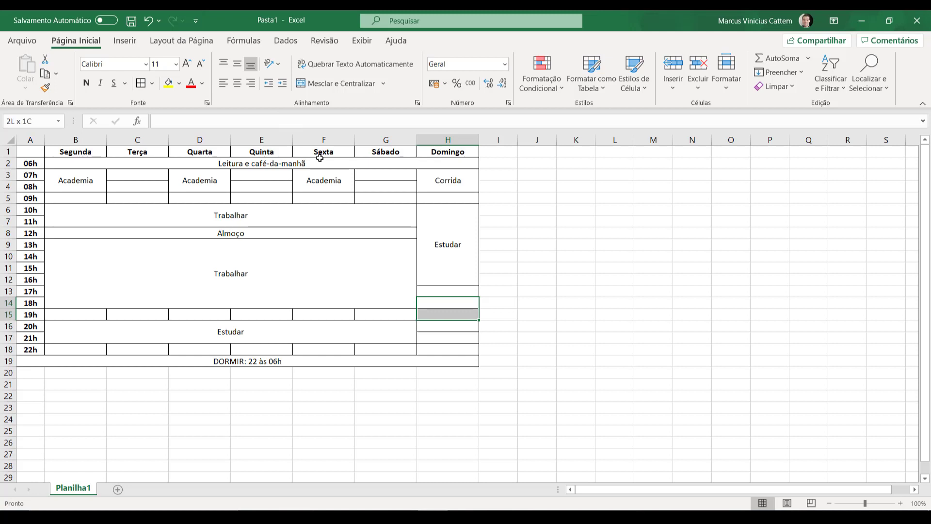
pyautogui.click(320, 161)
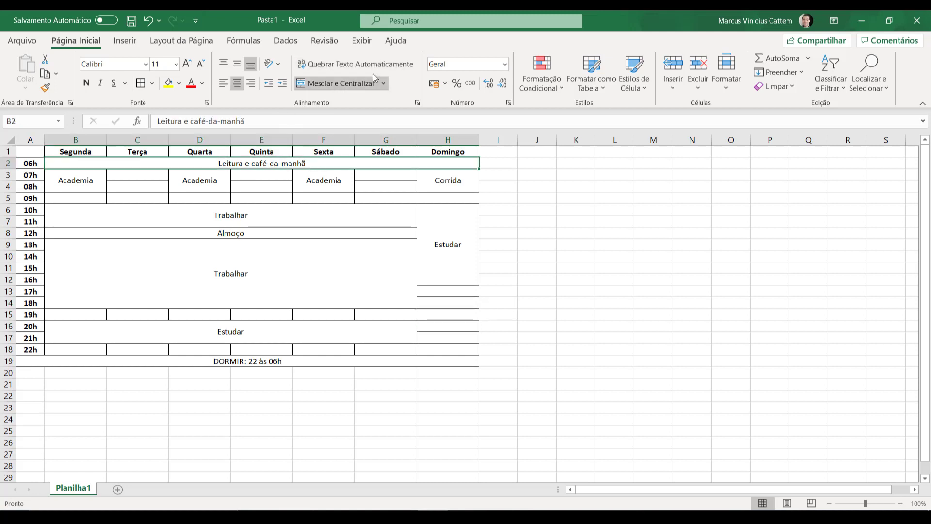
# Merge and center cells H14 to H15 and enter "Culto", aligned to the vertical middle, for Domingo at 18h and 19h
pyautogui.click(438, 302)
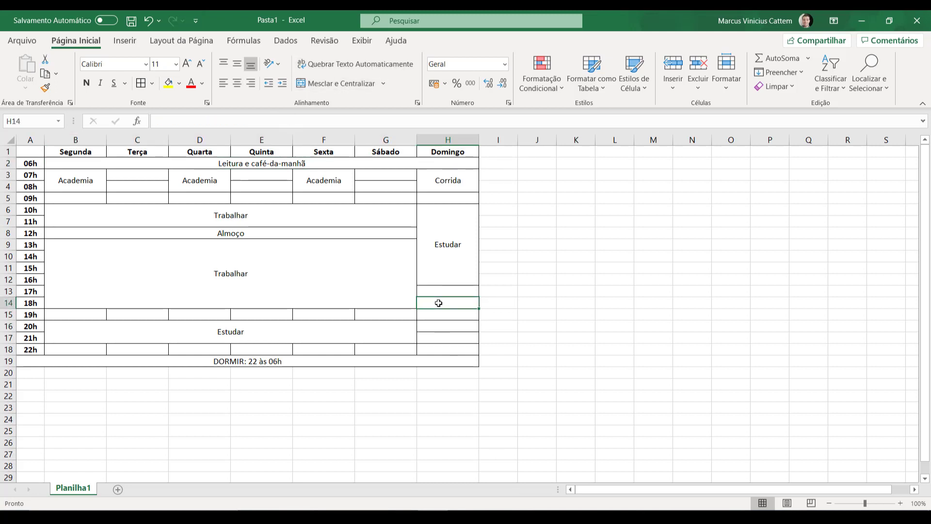
pyautogui.hotkey('shift', 'Down')
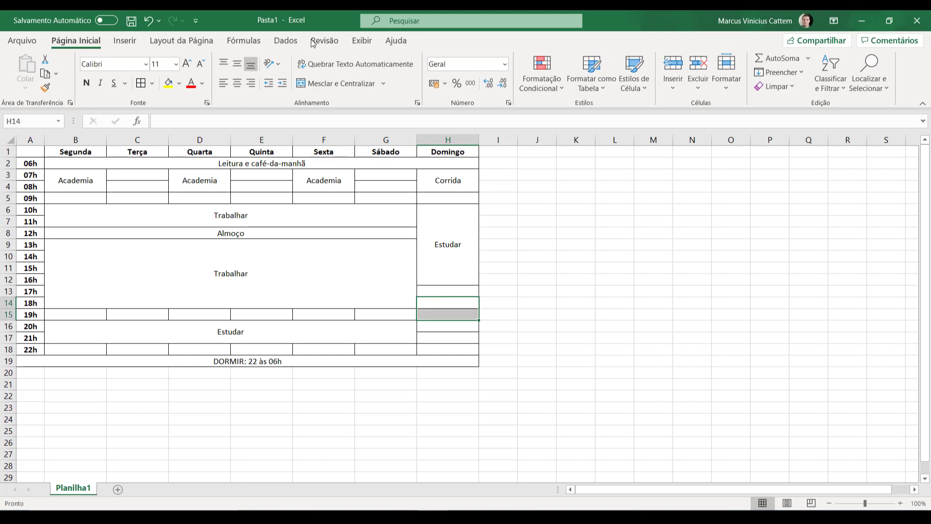
pyautogui.click(331, 83)
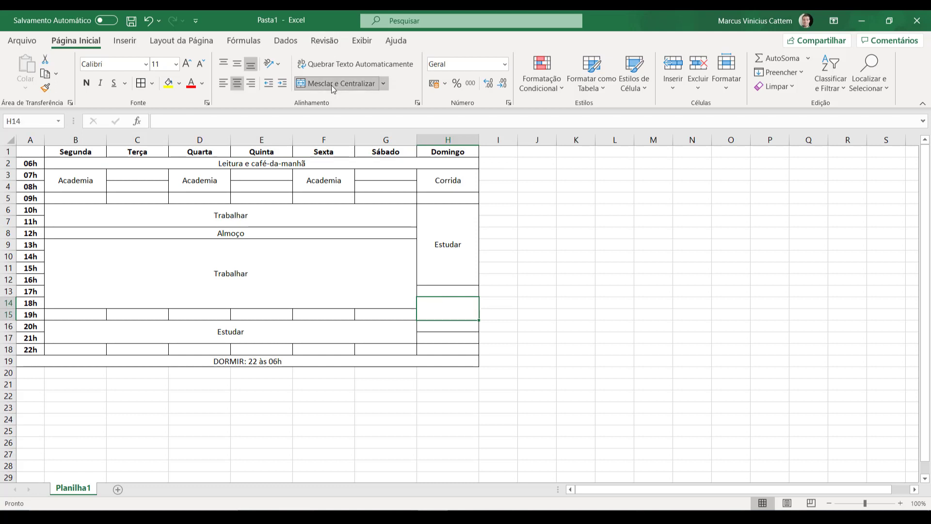
pyautogui.doubleClick(431, 310)
pyautogui.write('Culto')
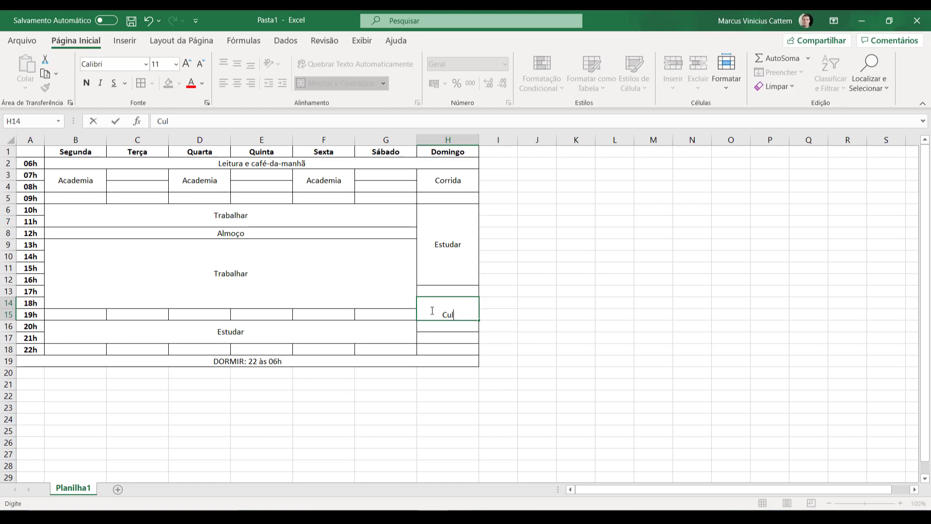
pyautogui.click(512, 300)
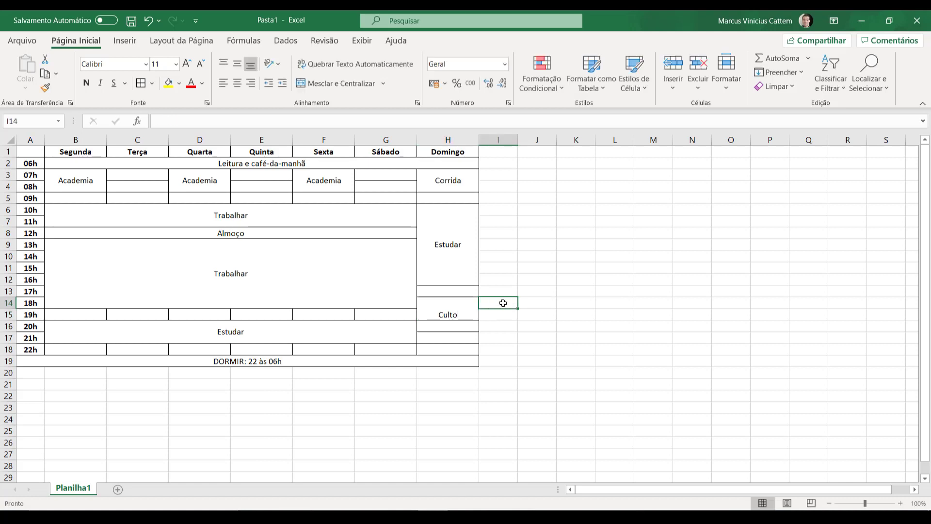
pyautogui.click(465, 308)
pyautogui.click(240, 68)
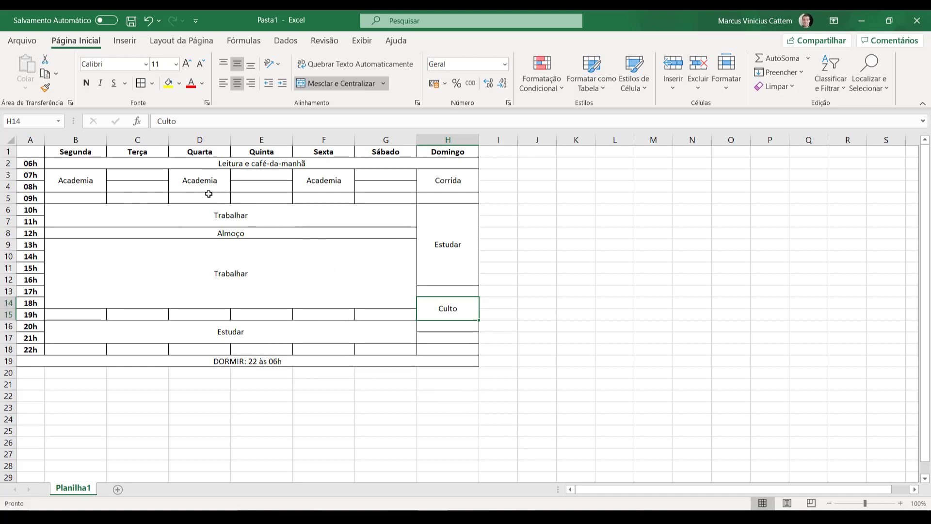
# Fill the "Leitura e café-da-manhã" and "Almoço" blocks with the lightest gold theme color
pyautogui.click(131, 165)
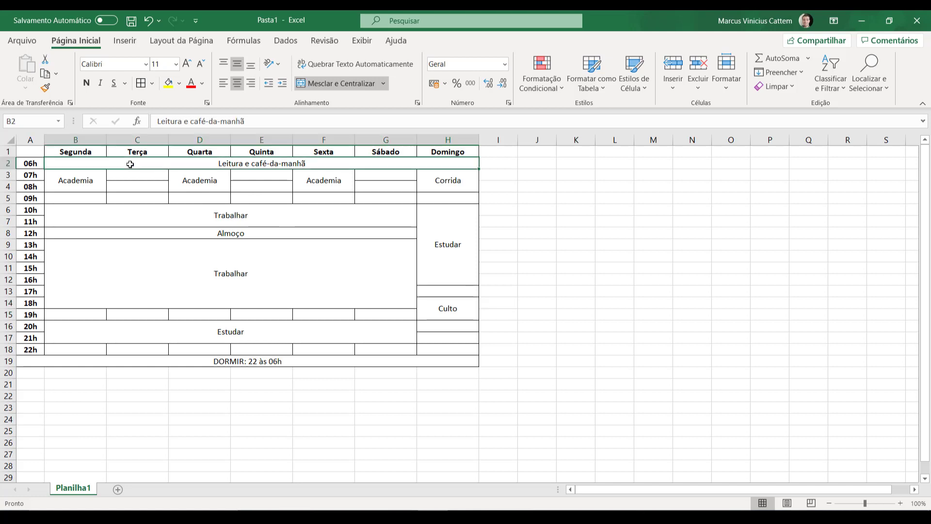
pyautogui.keyDown('ctrl'); pyautogui.click(190, 231); pyautogui.keyUp('ctrl')
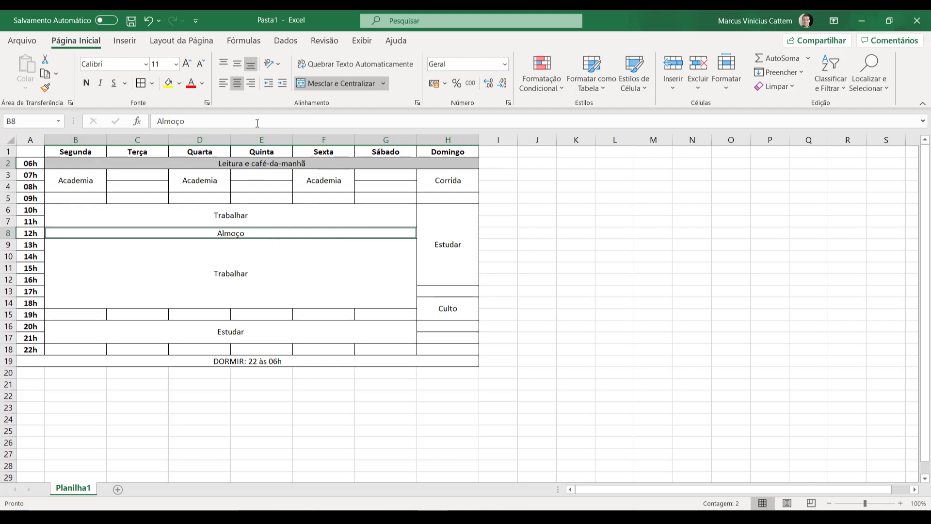
pyautogui.click(180, 85)
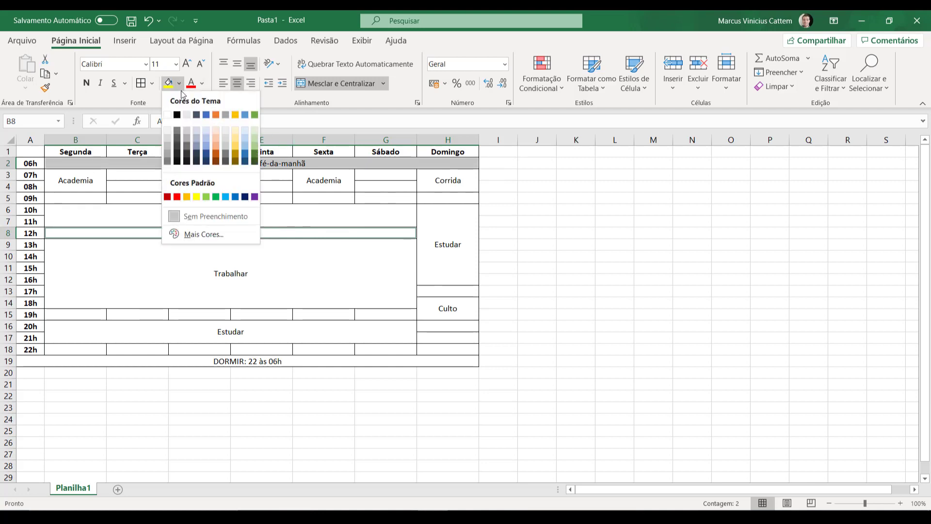
pyautogui.click(239, 131)
pyautogui.click(201, 288)
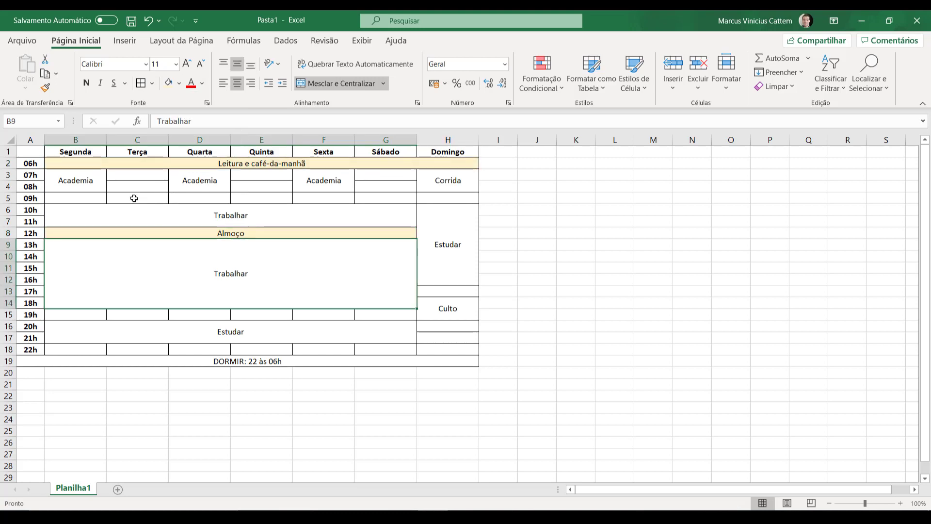
# Fill the three "Academia" blocks and Domingo's "Corrida" block with the lightest green theme color
pyautogui.click(99, 180)
pyautogui.keyDown('ctrl'); pyautogui.click(202, 181); pyautogui.keyUp('ctrl')
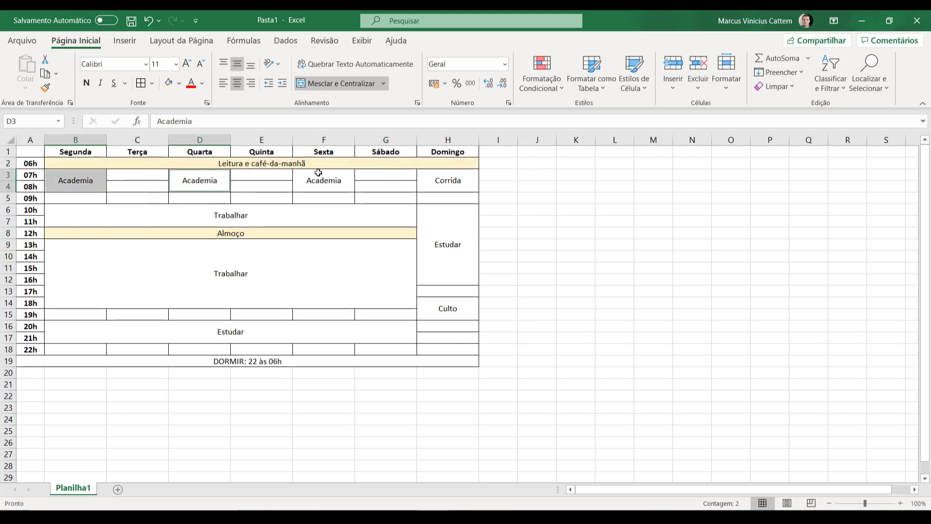
pyautogui.keyDown('ctrl'); pyautogui.click(320, 176); pyautogui.keyUp('ctrl')
pyautogui.keyDown('ctrl'); pyautogui.click(453, 181); pyautogui.keyUp('ctrl')
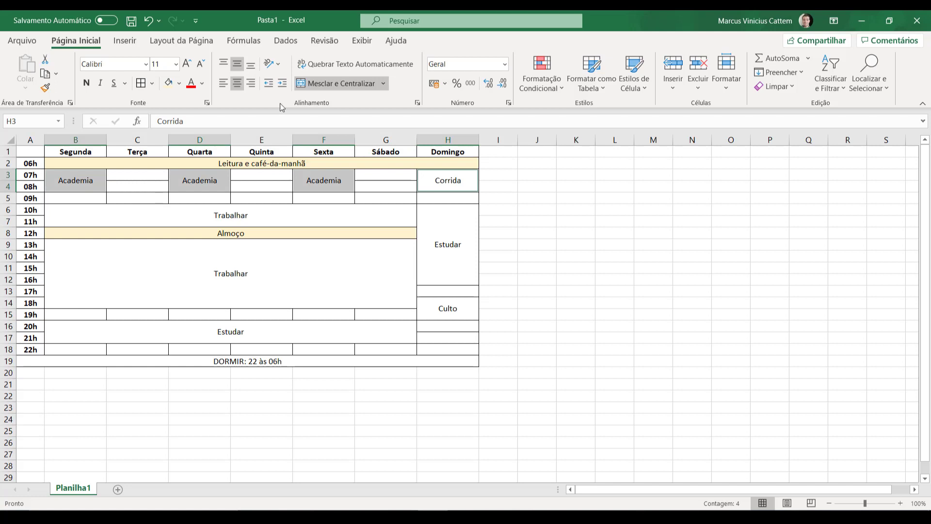
pyautogui.click(179, 83)
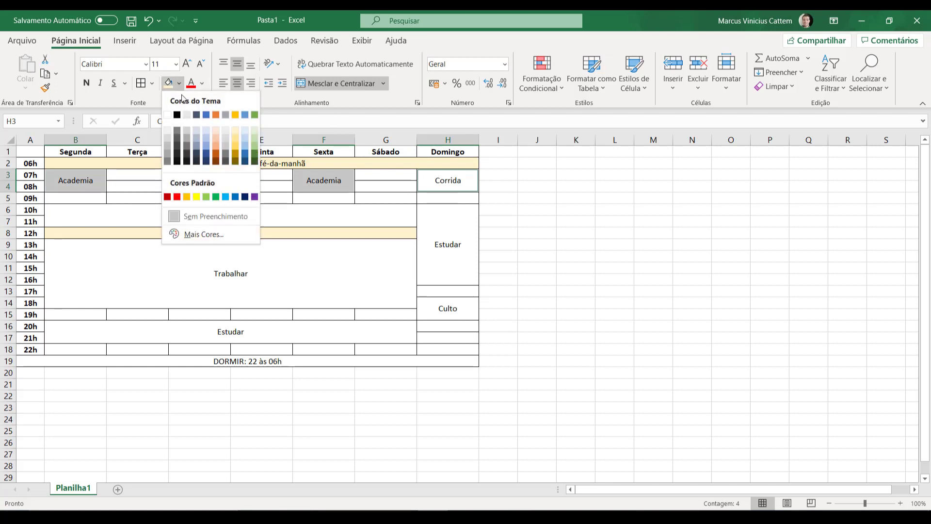
pyautogui.click(254, 127)
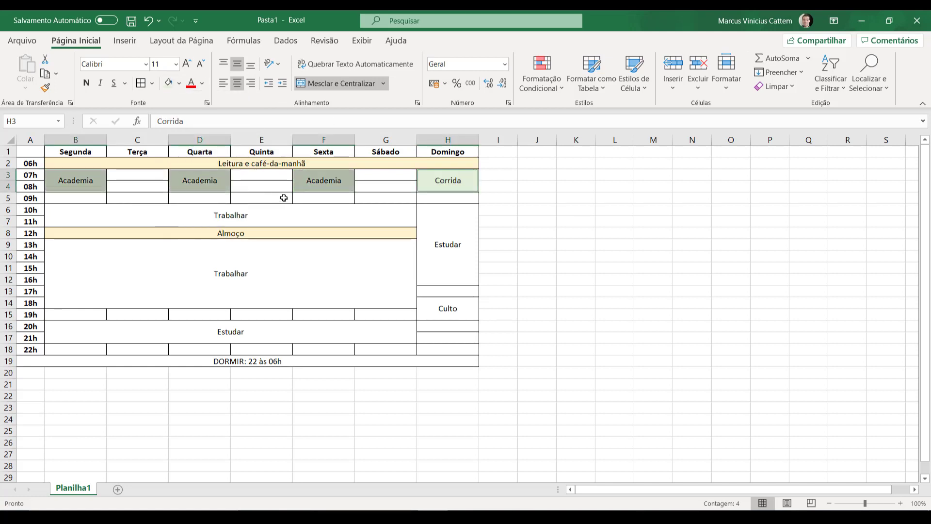
# Fill both "Trabalhar" blocks with the lightest tint of the gray accent theme color
pyautogui.click(293, 216)
pyautogui.keyDown('ctrl'); pyautogui.click(309, 272); pyautogui.keyUp('ctrl')
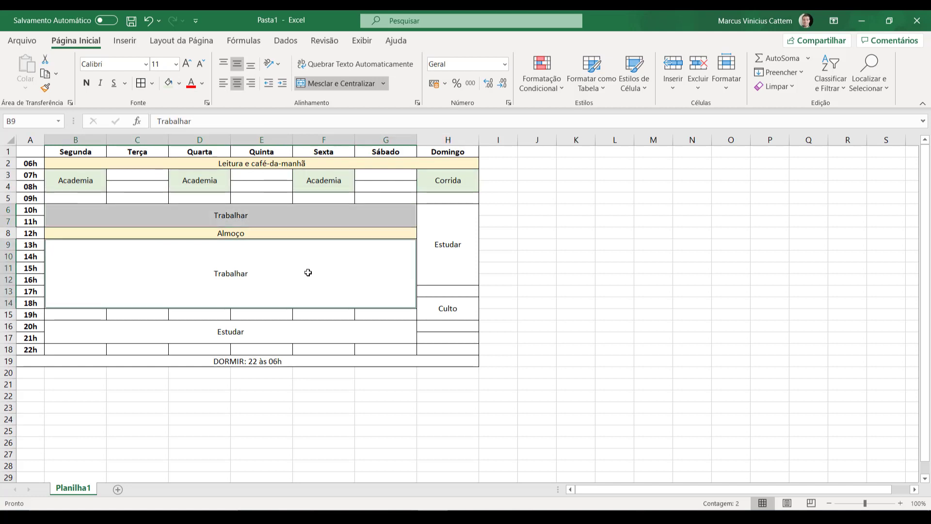
pyautogui.click(179, 83)
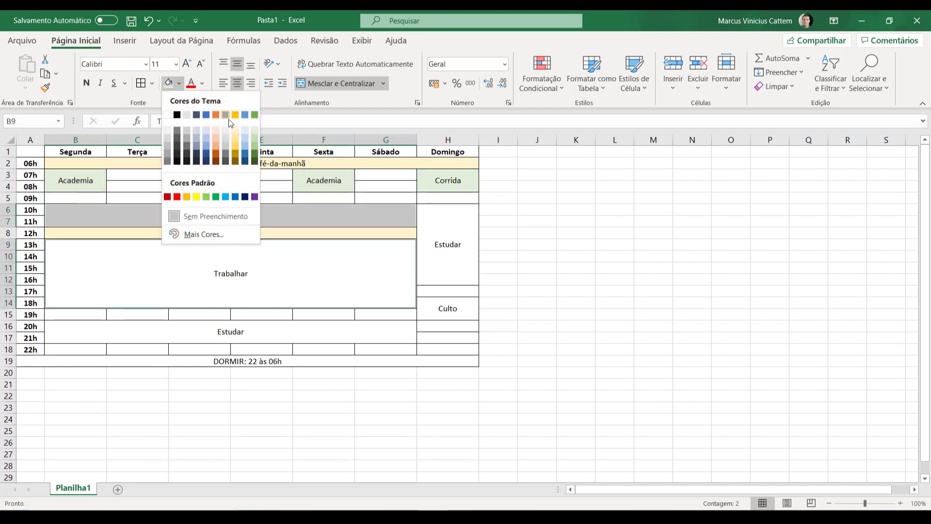
pyautogui.click(228, 132)
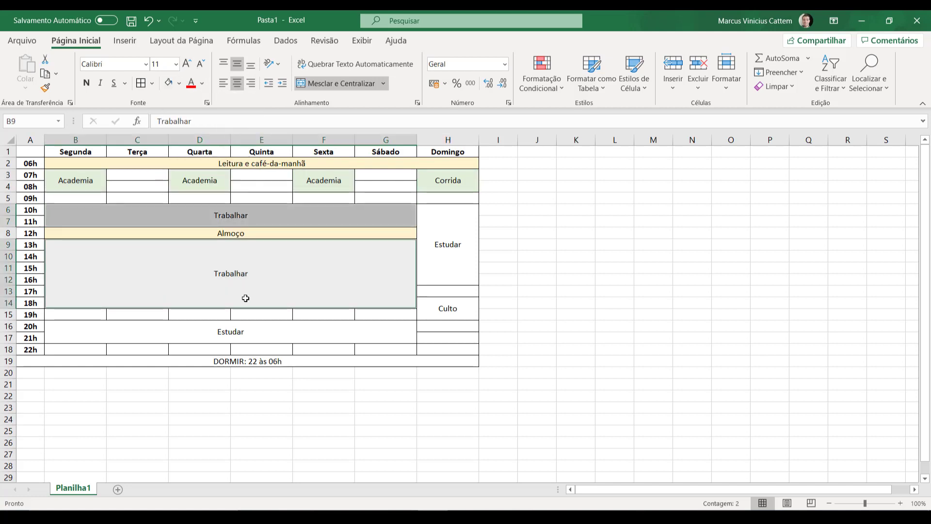
# Fill the weekday "Estudar" block and Domingo's "Estudar" block with the lightest tint of the light blue theme color
pyautogui.click(218, 327)
pyautogui.keyDown('ctrl'); pyautogui.click(454, 266); pyautogui.keyUp('ctrl')
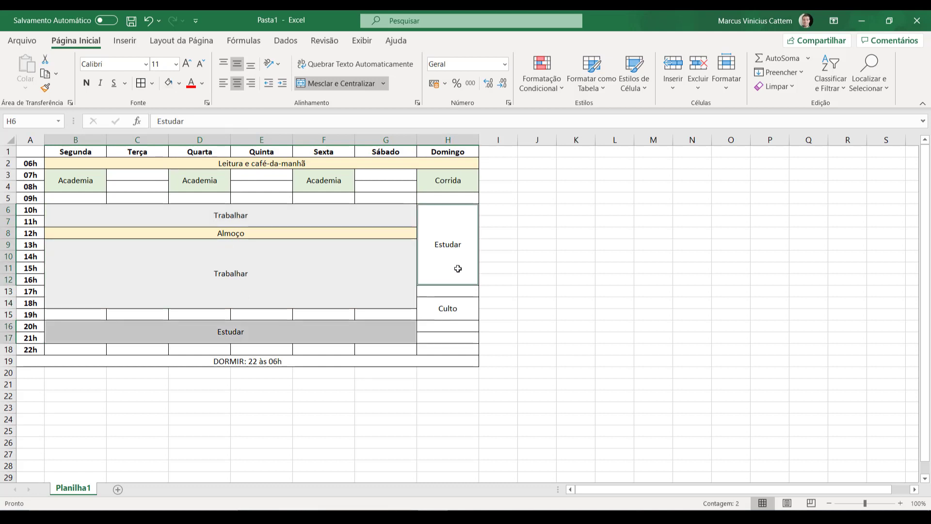
pyautogui.click(179, 84)
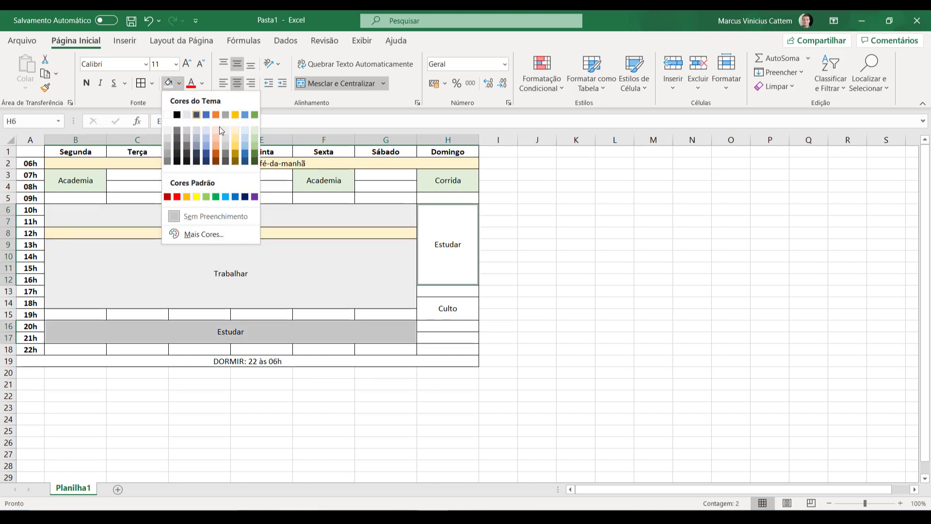
pyautogui.click(248, 131)
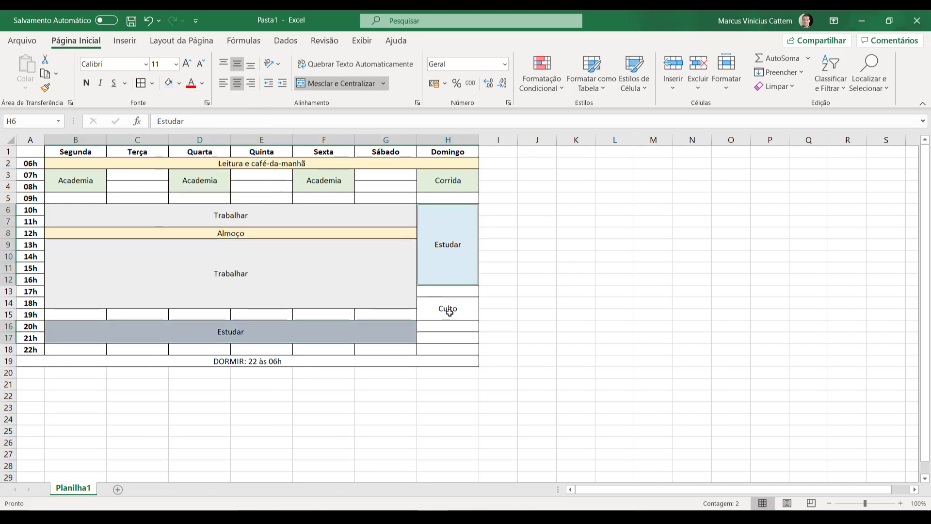
# Fill the "DORMIR: 22 às 06h" row with a medium-light orange theme color
pyautogui.click(434, 360)
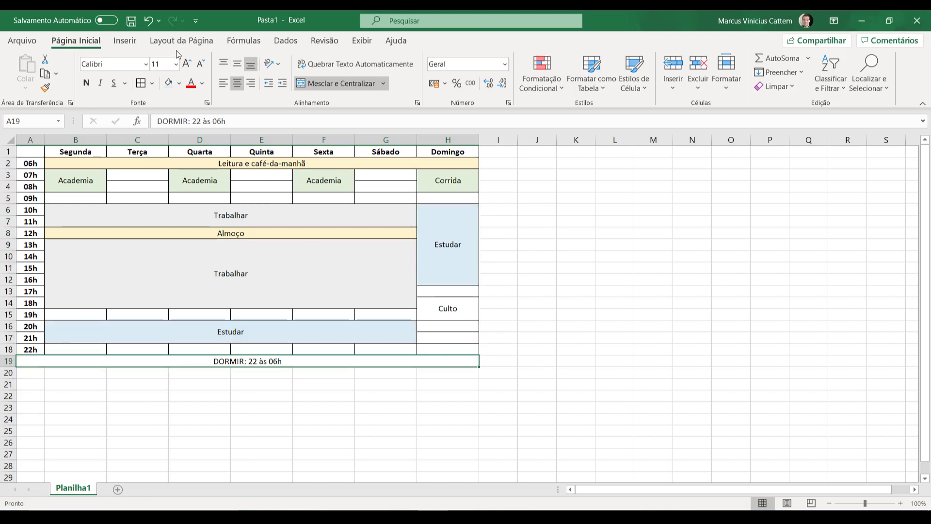
pyautogui.click(202, 83)
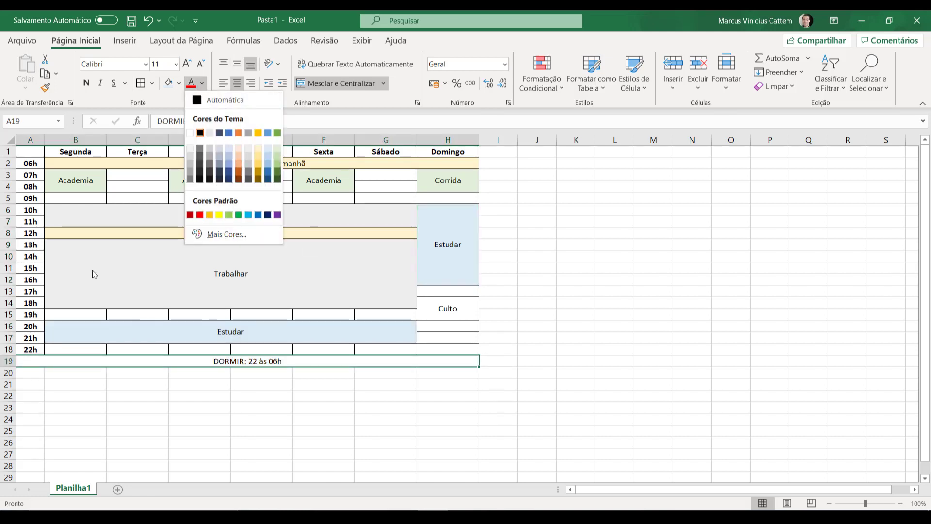
pyautogui.click(179, 83)
pyautogui.click(179, 83)
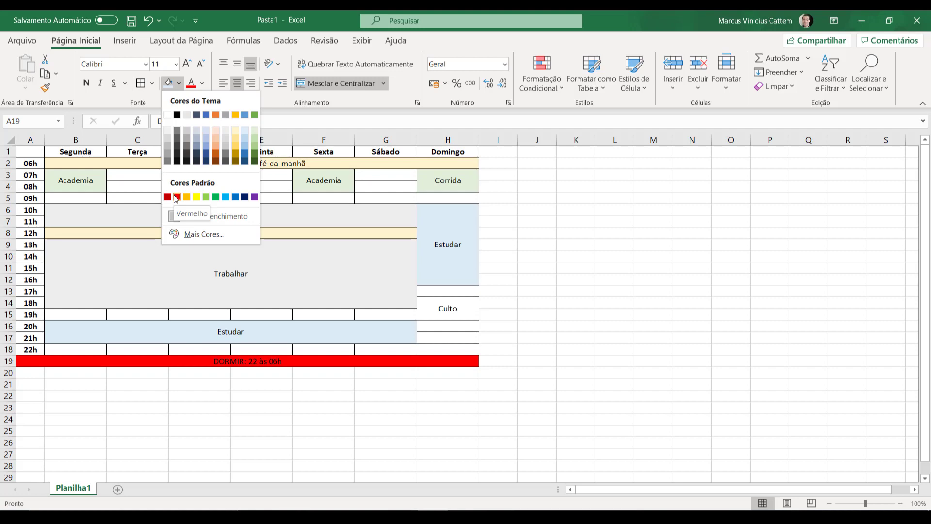
pyautogui.click(217, 142)
pyautogui.click(356, 412)
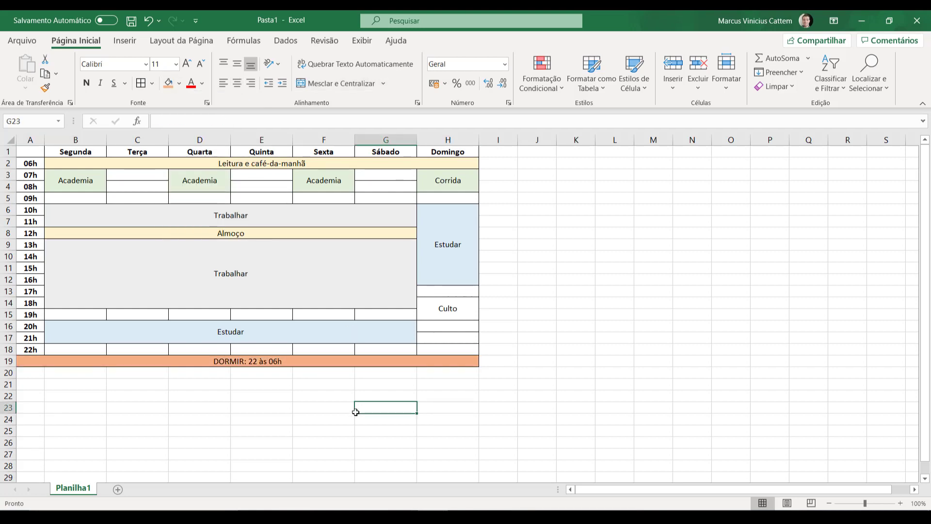
# Fill Domingo's "Culto" block with the lightest orange theme color
pyautogui.click(444, 307)
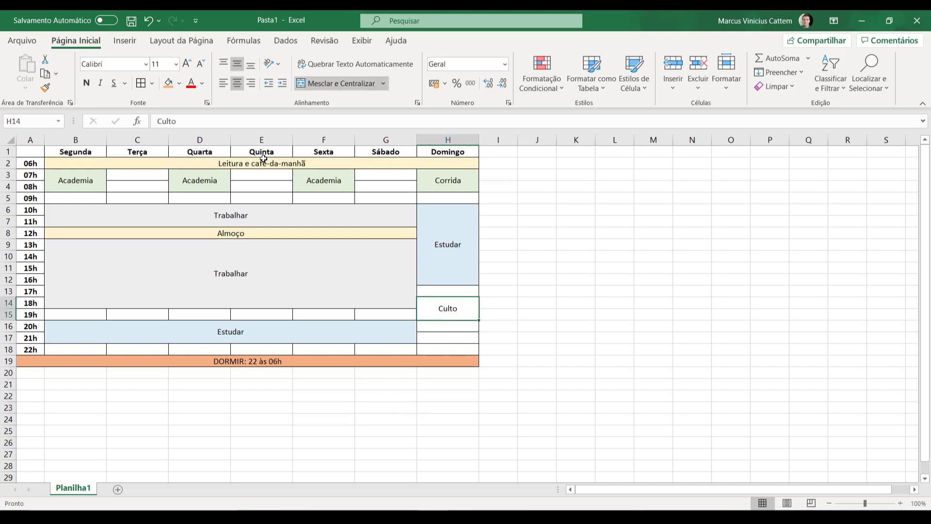
pyautogui.click(179, 83)
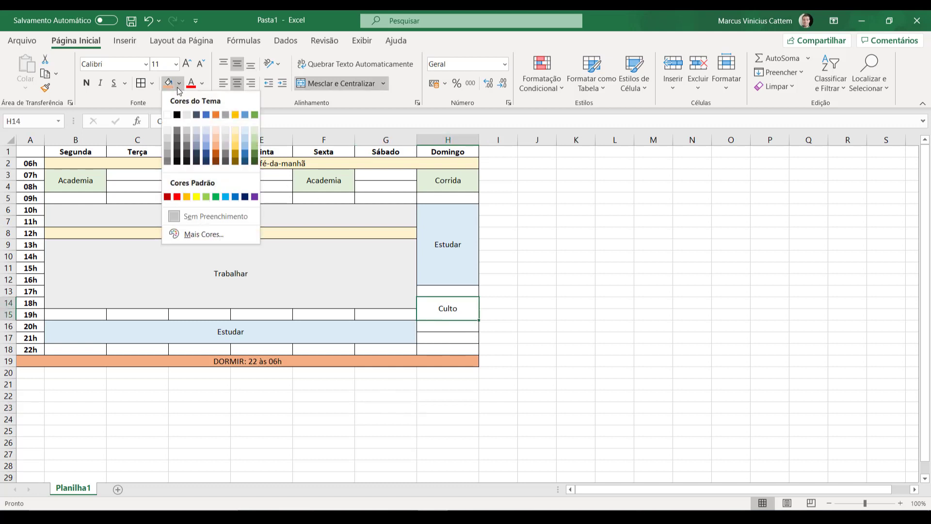
pyautogui.click(215, 132)
pyautogui.click(610, 372)
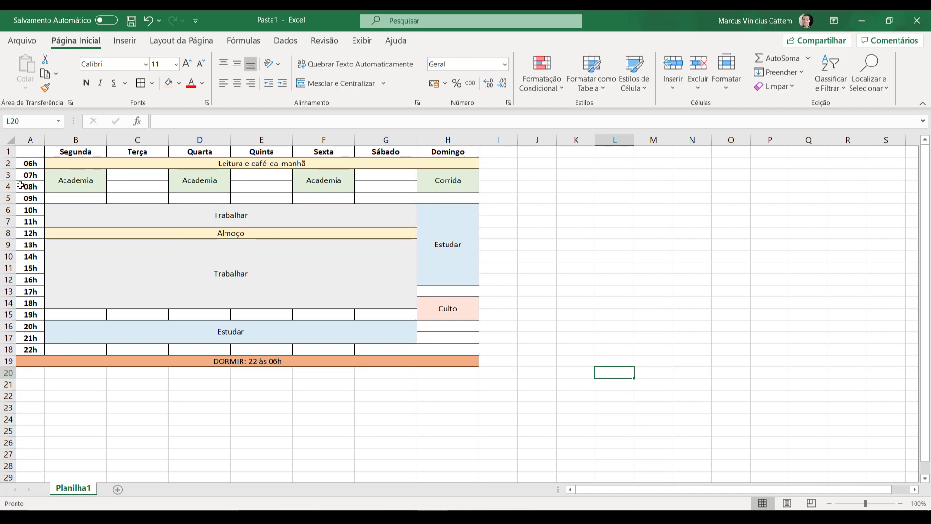
pyautogui.click(29, 162)
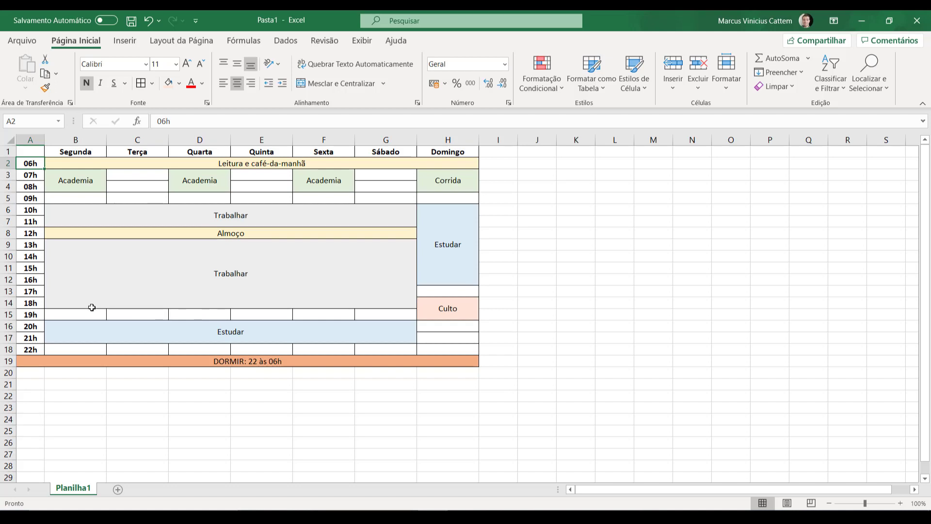
# Merge and center cells B15 to G15 and enter "Leitura" for Segunda to Sábado at 19h
pyautogui.moveTo(80, 313); pyautogui.dragTo(182, 301)
pyautogui.moveTo(252, 315); pyautogui.dragTo(383, 314)
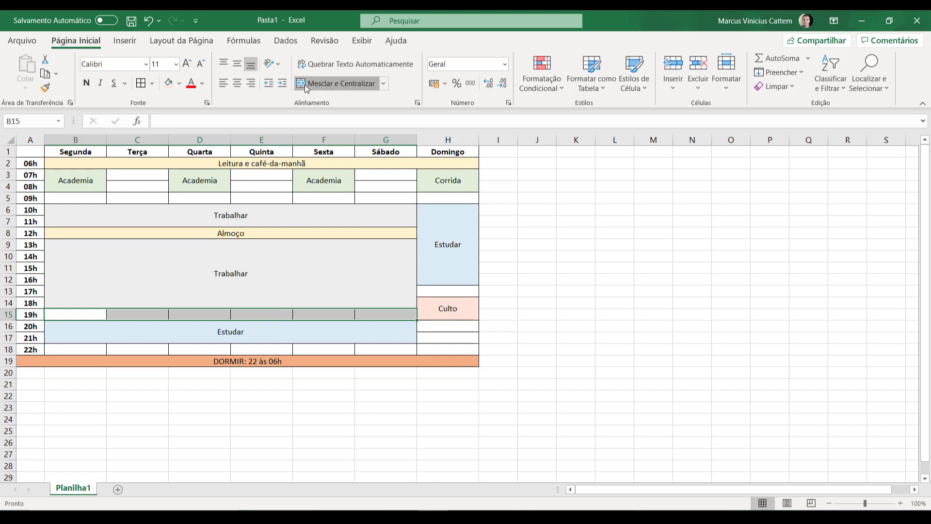
pyautogui.click(335, 83)
pyautogui.doubleClick(289, 313)
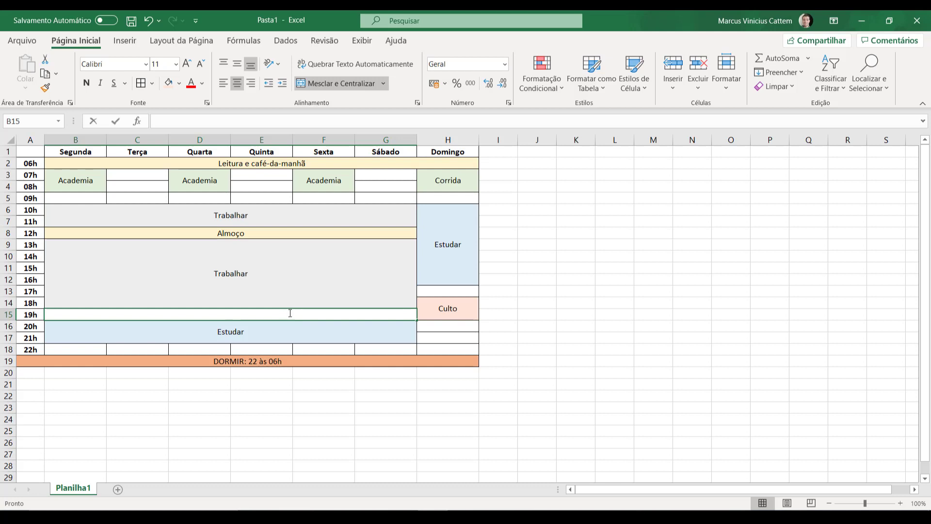
pyautogui.write('L')
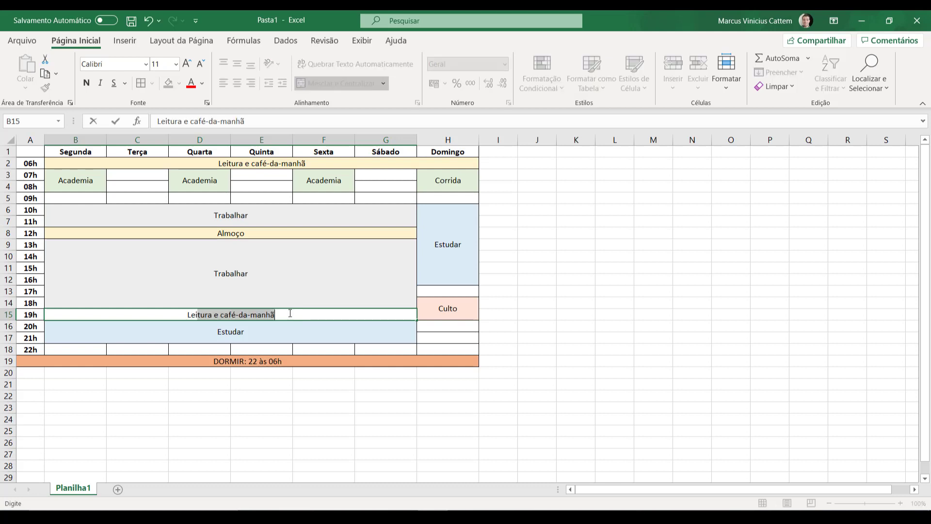
pyautogui.write('eitura')
pyautogui.press('BackSpace')
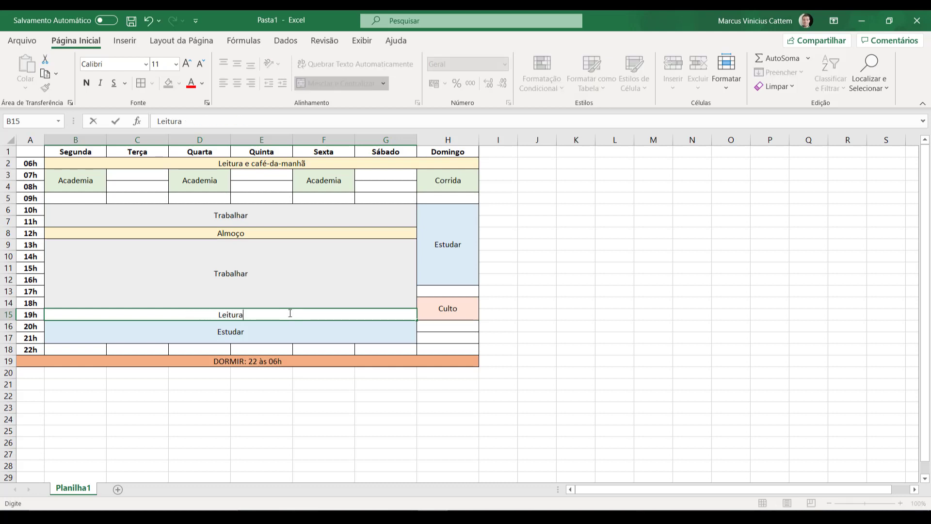
pyautogui.click(280, 357)
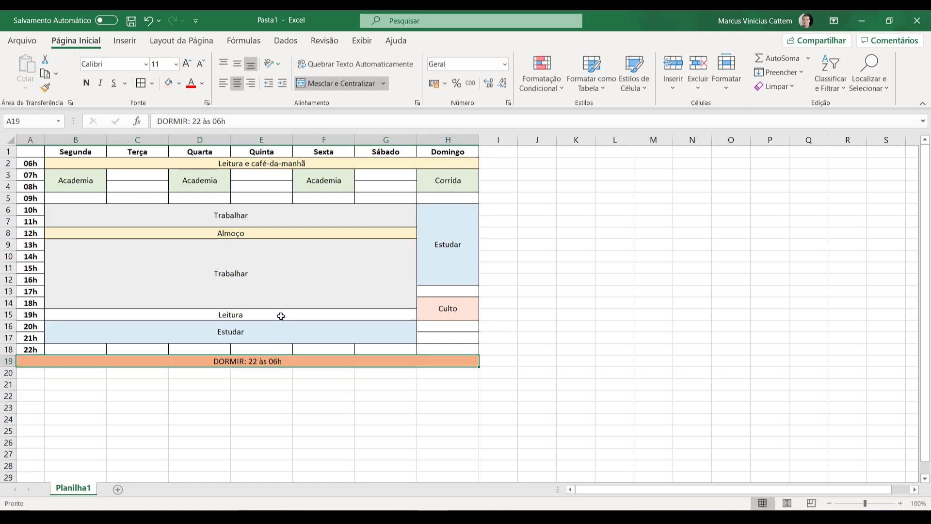
# Fill the 19h "Leitura" block with the lightest tint of the darker blue accent theme color
pyautogui.click(281, 315)
pyautogui.click(179, 83)
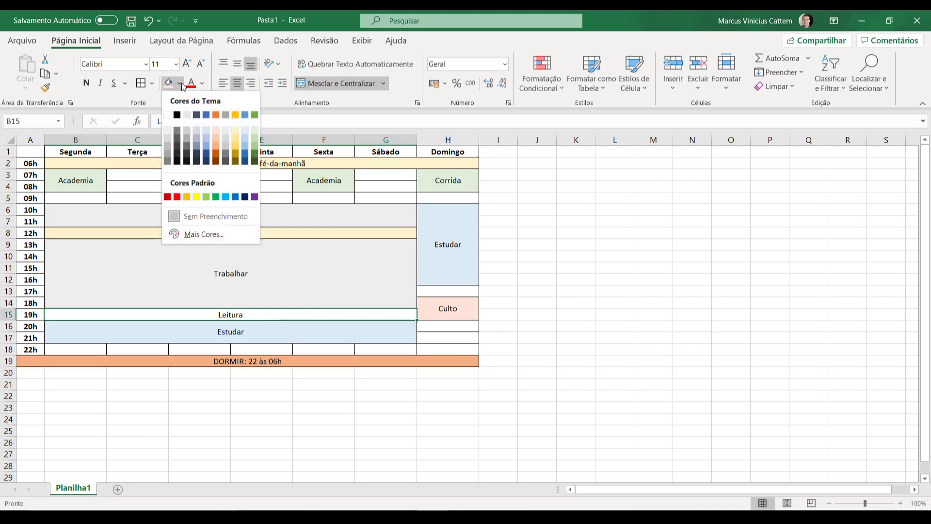
pyautogui.click(207, 131)
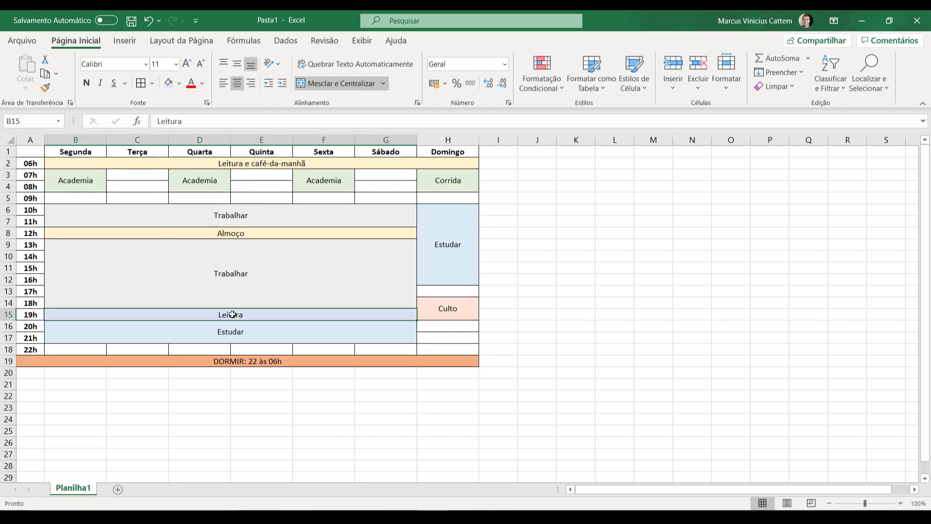
pyautogui.click(253, 406)
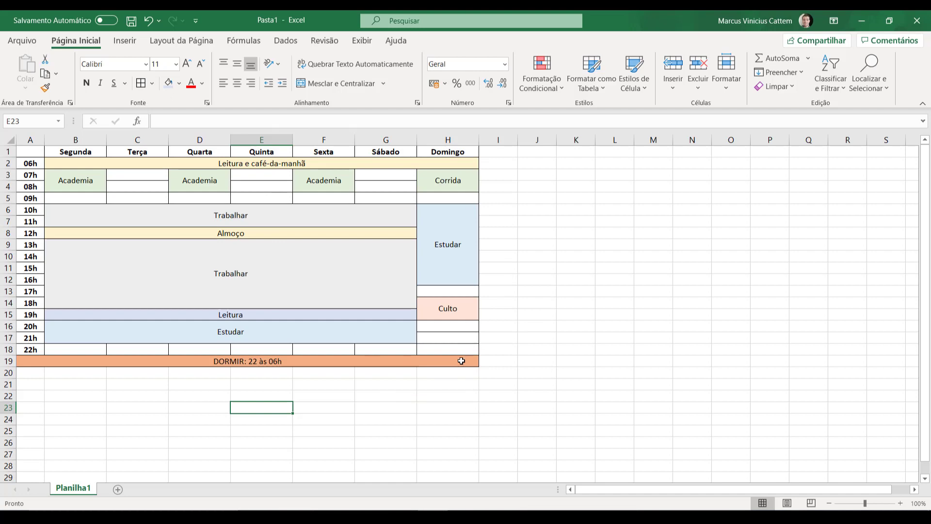
pyautogui.moveTo(459, 359); pyautogui.dragTo(308, 378)
pyautogui.click(308, 381)
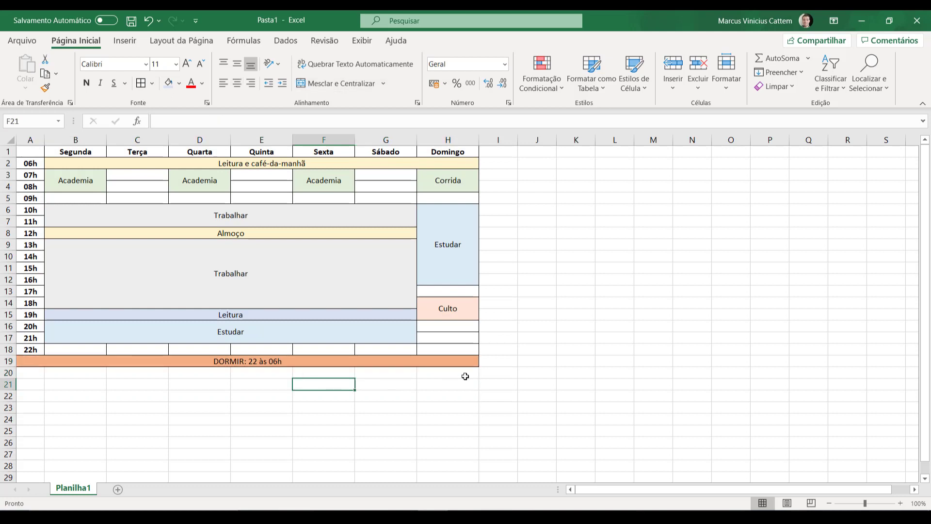
pyautogui.moveTo(452, 359); pyautogui.dragTo(196, 360)
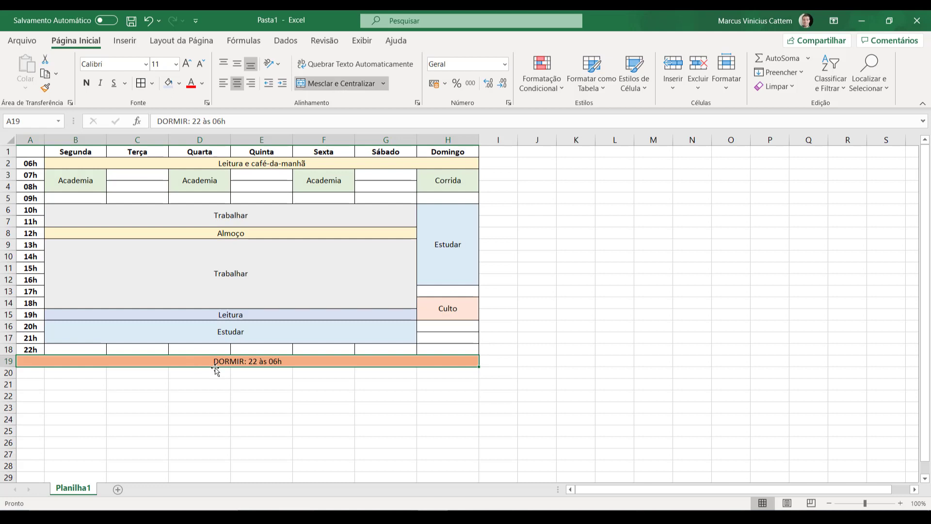
pyautogui.click(498, 359)
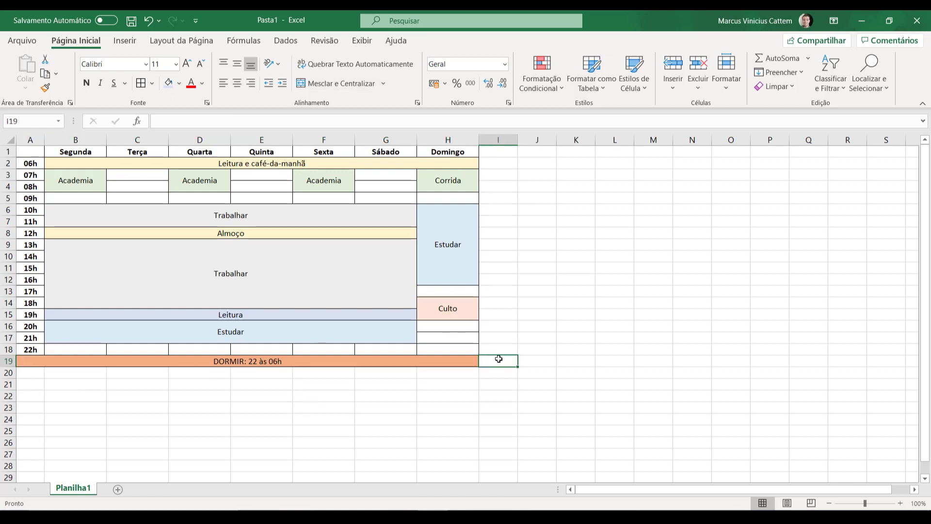
pyautogui.click(460, 361)
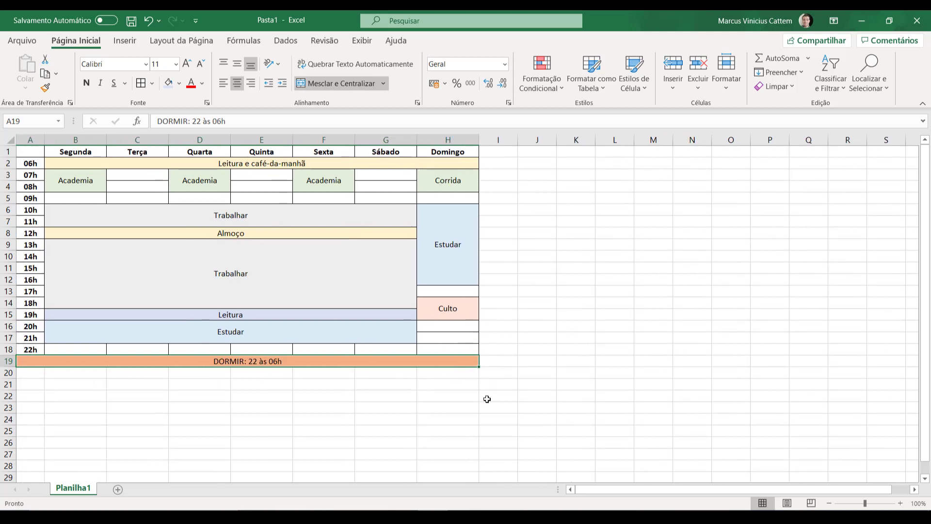
pyautogui.click(510, 430)
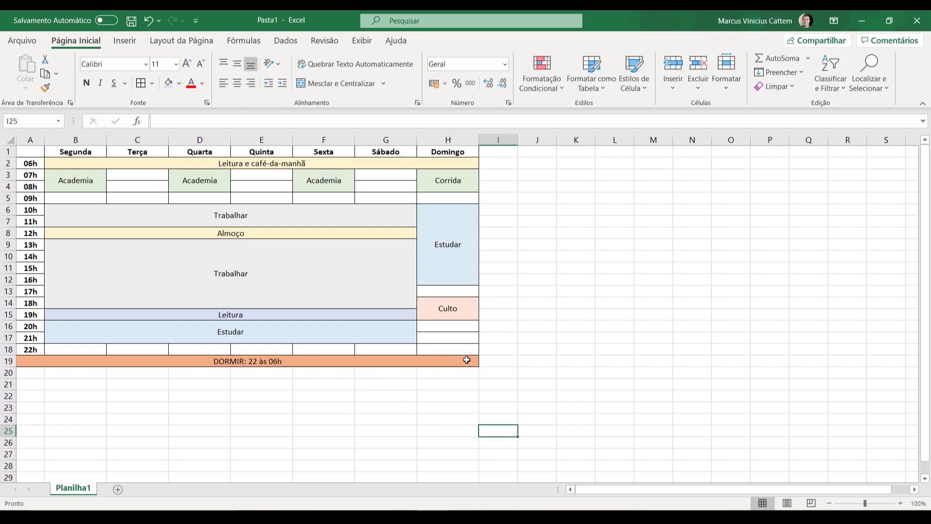
pyautogui.click(545, 434)
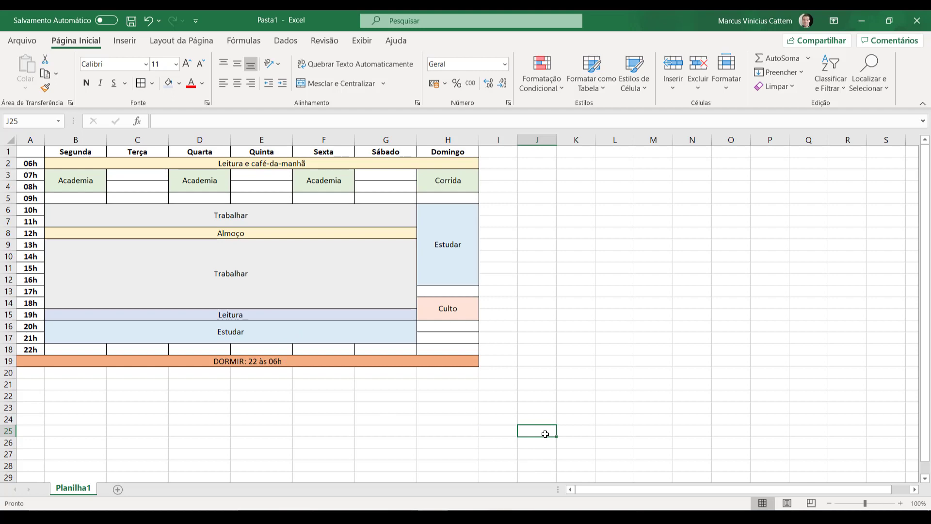